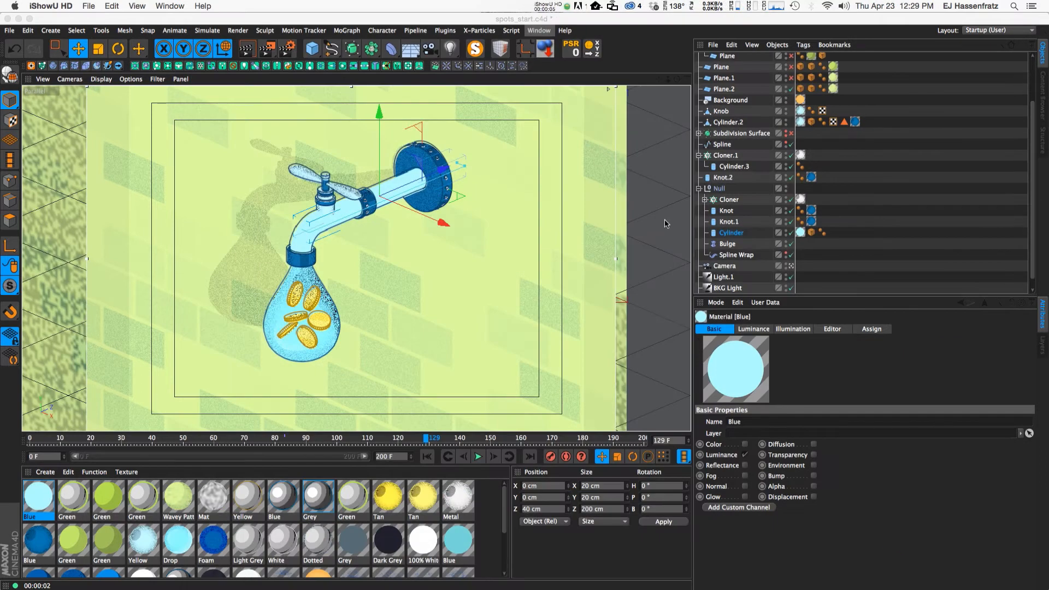
Render the viewport preview and open the light Blue material for editing, placing its editor window clear of the faucet.
{"action": "left_click", "coordinate": [665, 224]}
{"action": "key", "text": "ctrl+r"}
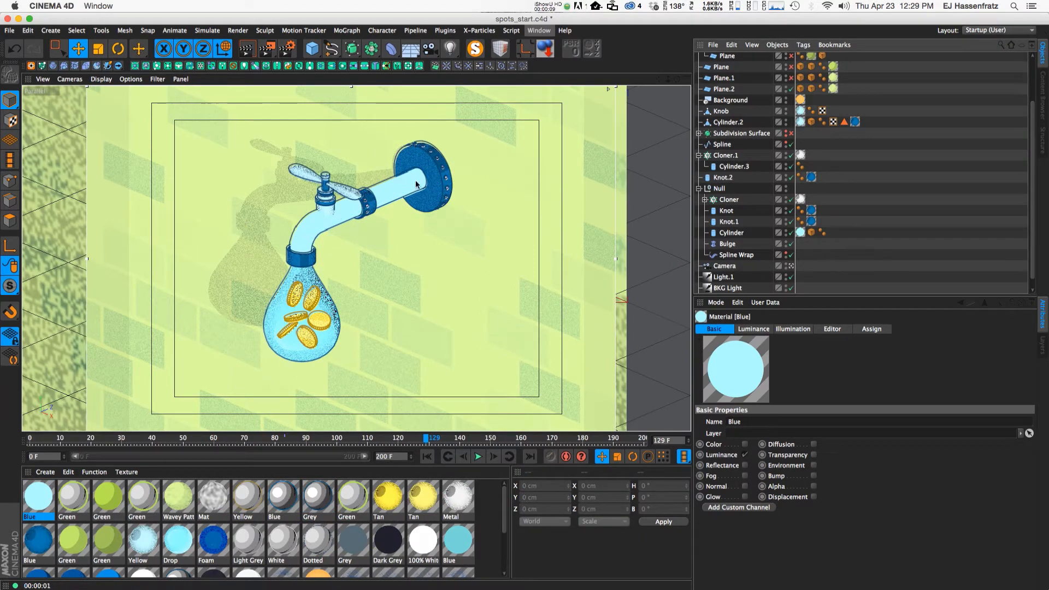
{"action": "double_click", "coordinate": [43, 514]}
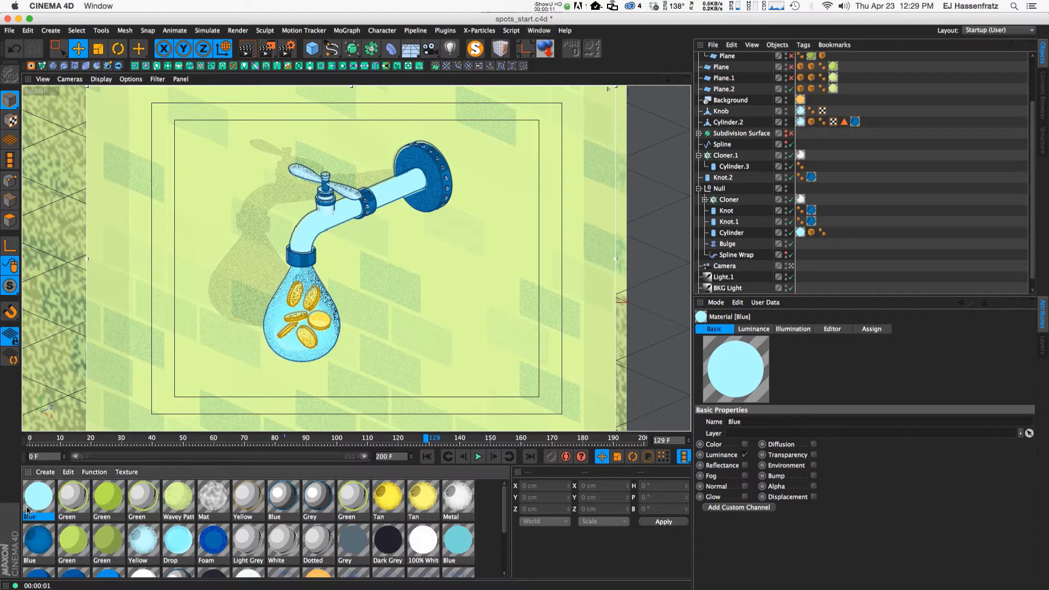
{"action": "left_click_drag", "start_coordinate": [279, 88], "coordinate": [637, 103]}
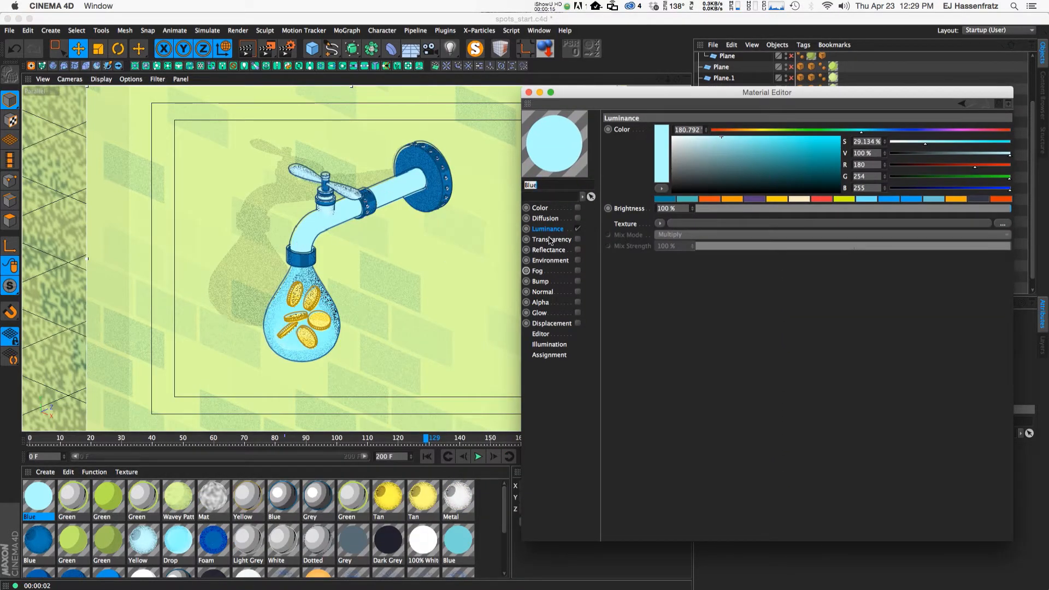
{"action": "left_click_drag", "start_coordinate": [588, 96], "coordinate": [543, 77]}
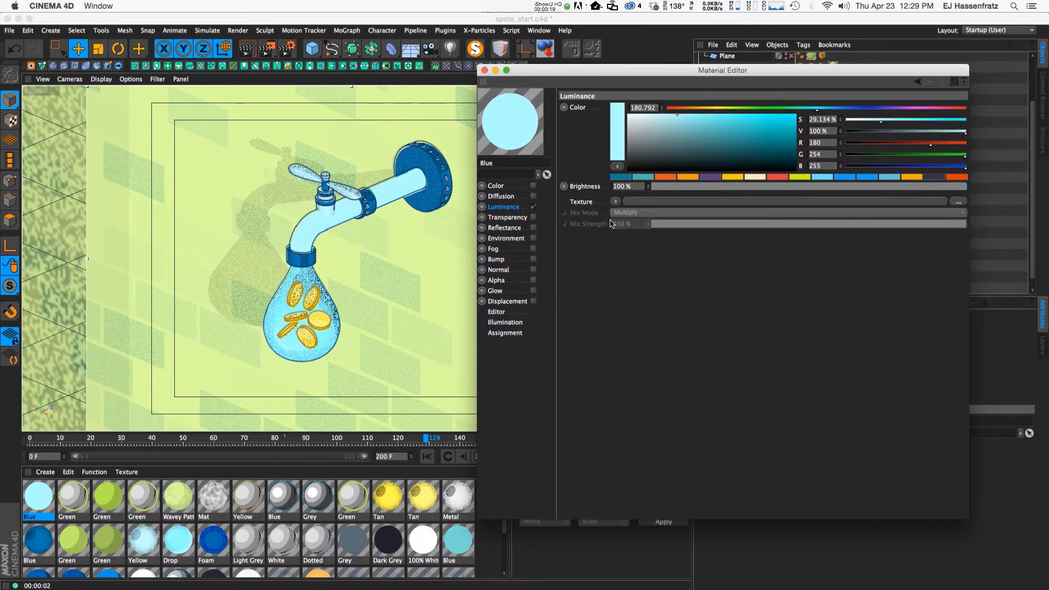
{"action": "left_click_drag", "start_coordinate": [634, 75], "coordinate": [626, 65]}
Load the Sketch and Toon Spots shader as the texture of the Blue material's Luminance channel.
{"action": "left_click", "coordinate": [611, 158]}
{"action": "left_click", "coordinate": [574, 188]}
{"action": "left_click", "coordinate": [605, 192]}
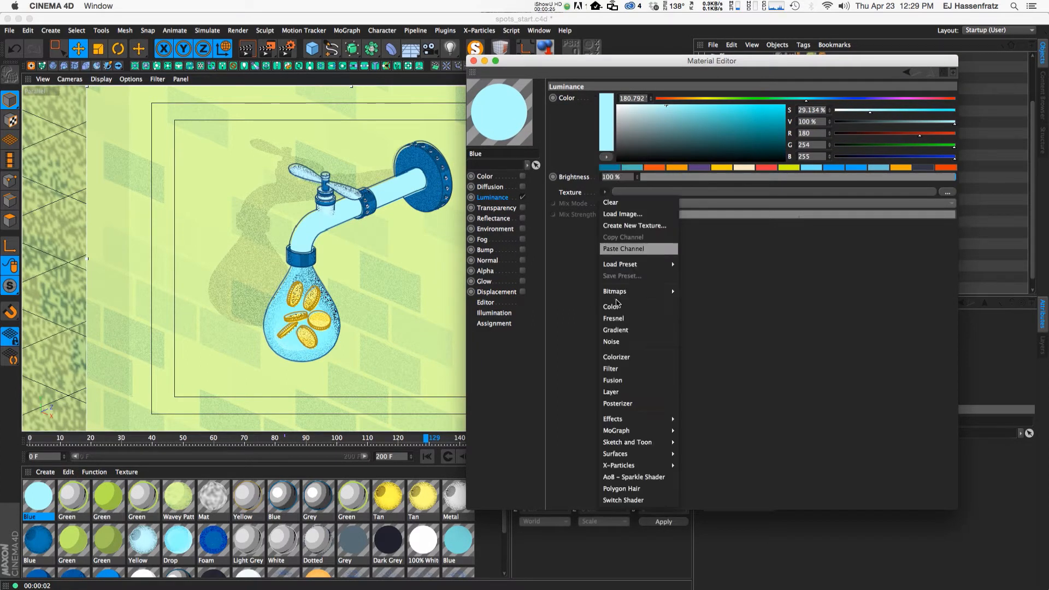
{"action": "mouse_move", "coordinate": [636, 446]}
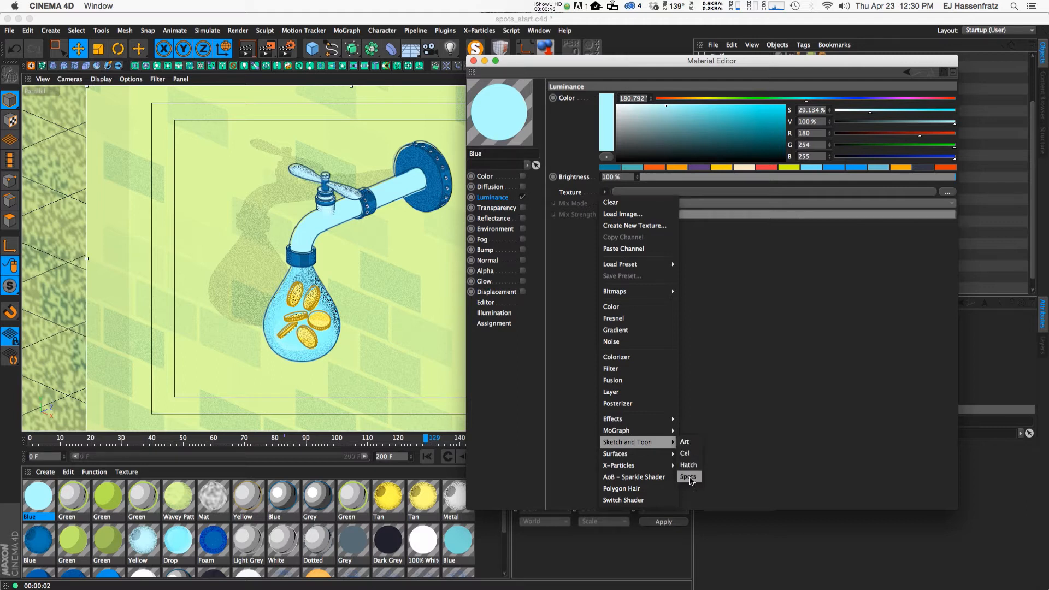
{"action": "left_click", "coordinate": [688, 477]}
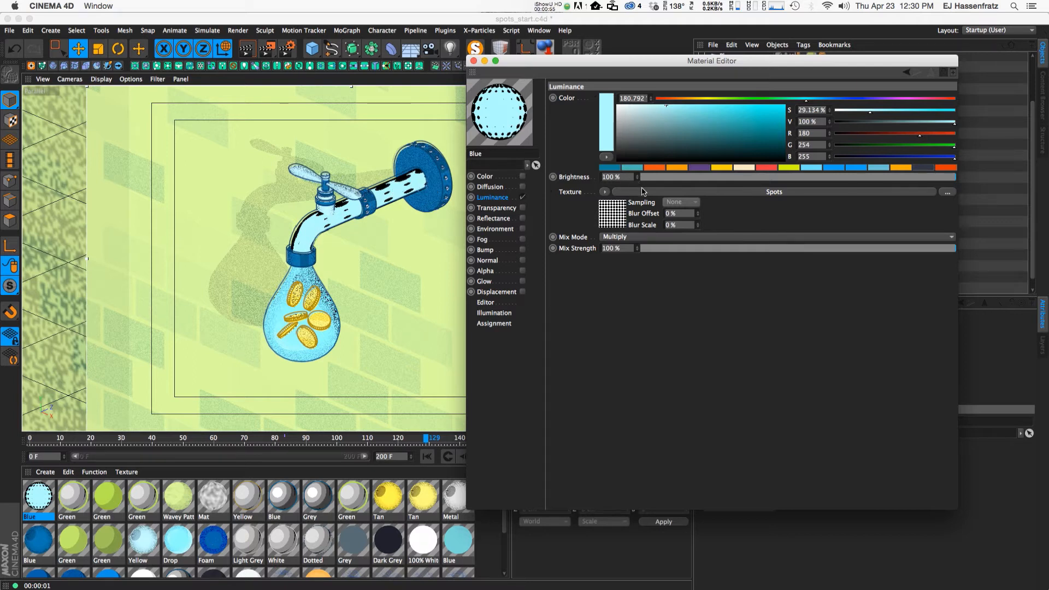
Change the Luminance color to a pale blue of R 184, G 251, B 252, with the mix mode on Multiply.
{"action": "left_click", "coordinate": [610, 241]}
{"action": "left_click", "coordinate": [614, 284]}
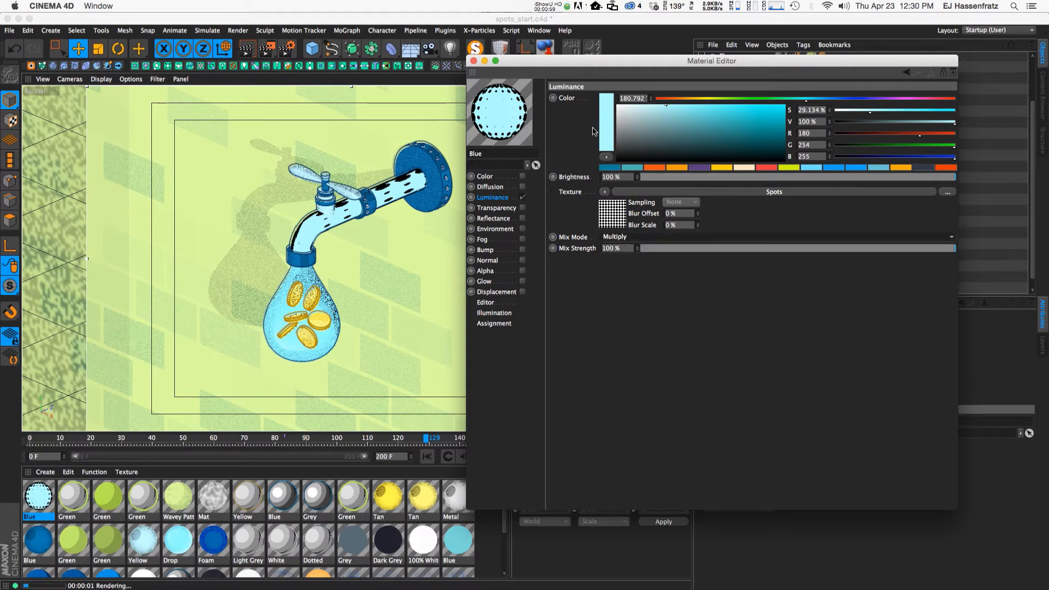
{"action": "left_click", "coordinate": [633, 105]}
{"action": "left_click_drag", "start_coordinate": [631, 102], "coordinate": [662, 110]}
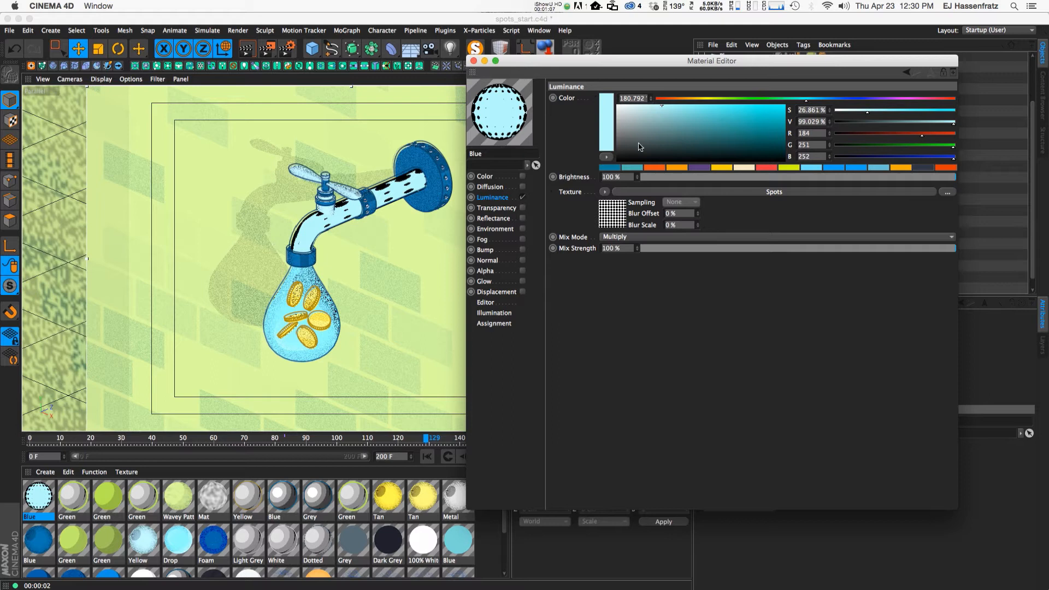
Open the Spots shader's settings and examine the available spot shapes and shading options.
{"action": "left_click", "coordinate": [638, 192]}
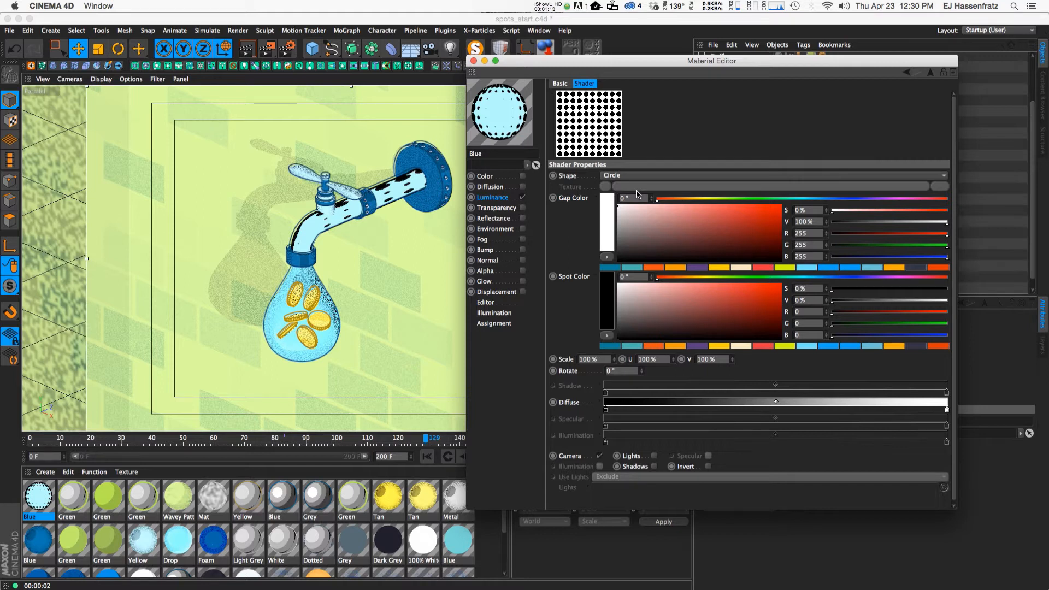
{"action": "left_click", "coordinate": [611, 176]}
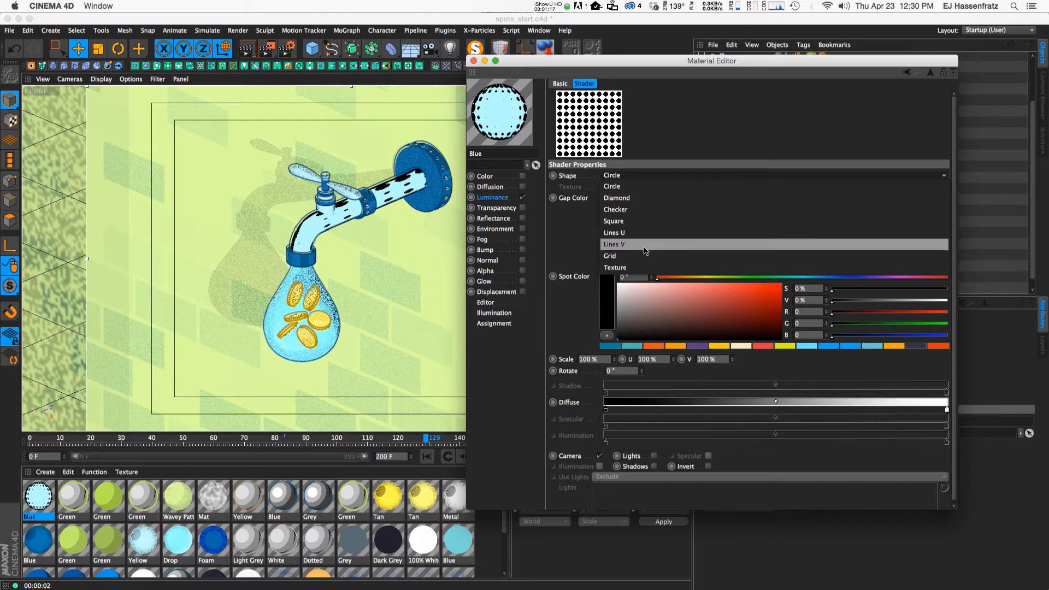
{"action": "left_click", "coordinate": [603, 121]}
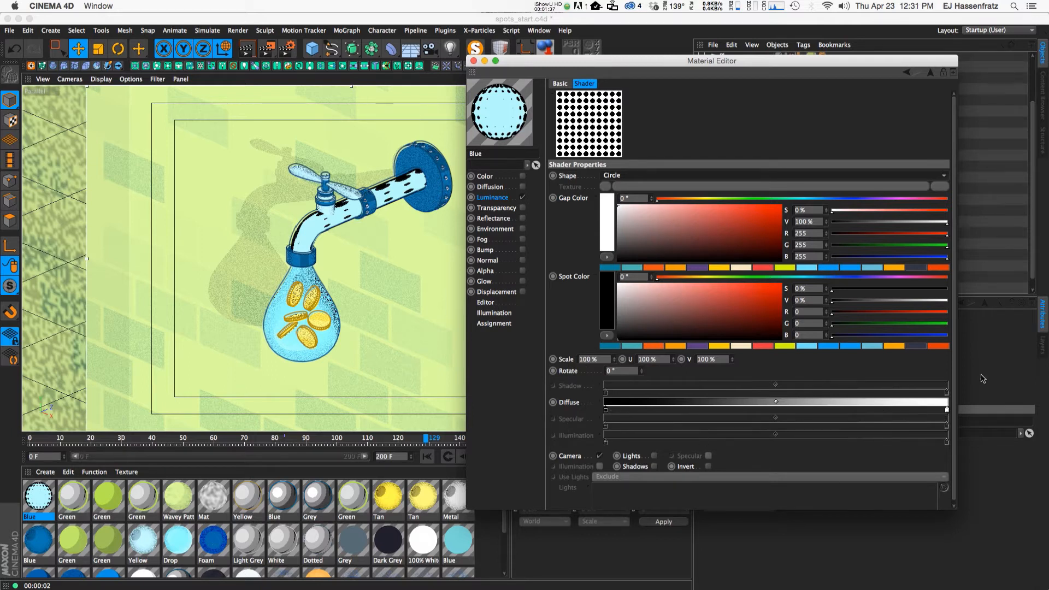
{"action": "left_click_drag", "start_coordinate": [955, 358], "coordinate": [956, 391]}
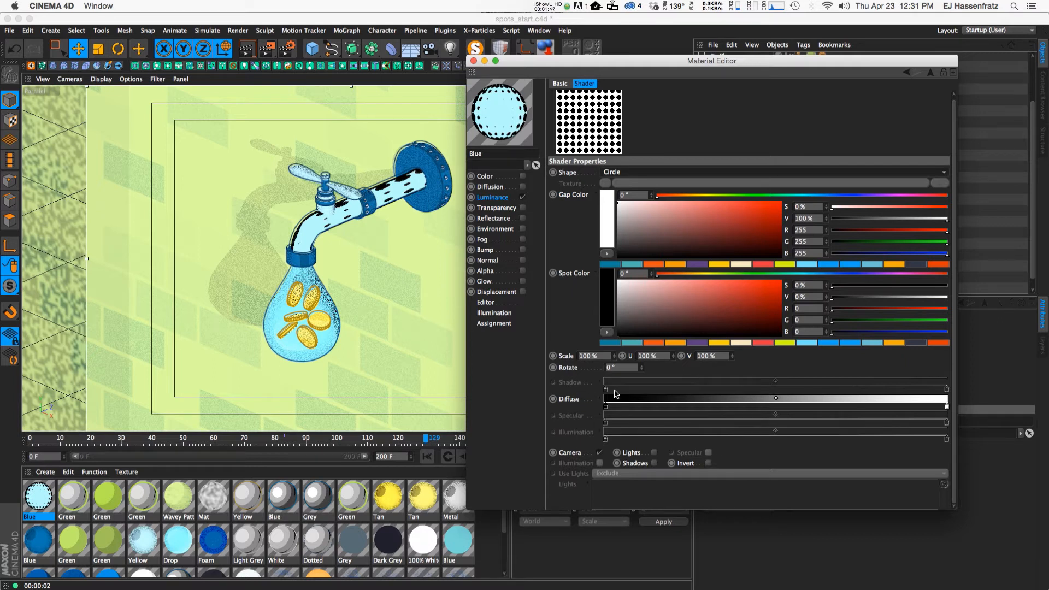
Try moving the Diffuse gradient's black and white knots to about the middle in turn, returning each to its end.
{"action": "left_click_drag", "start_coordinate": [607, 408], "coordinate": [781, 410]}
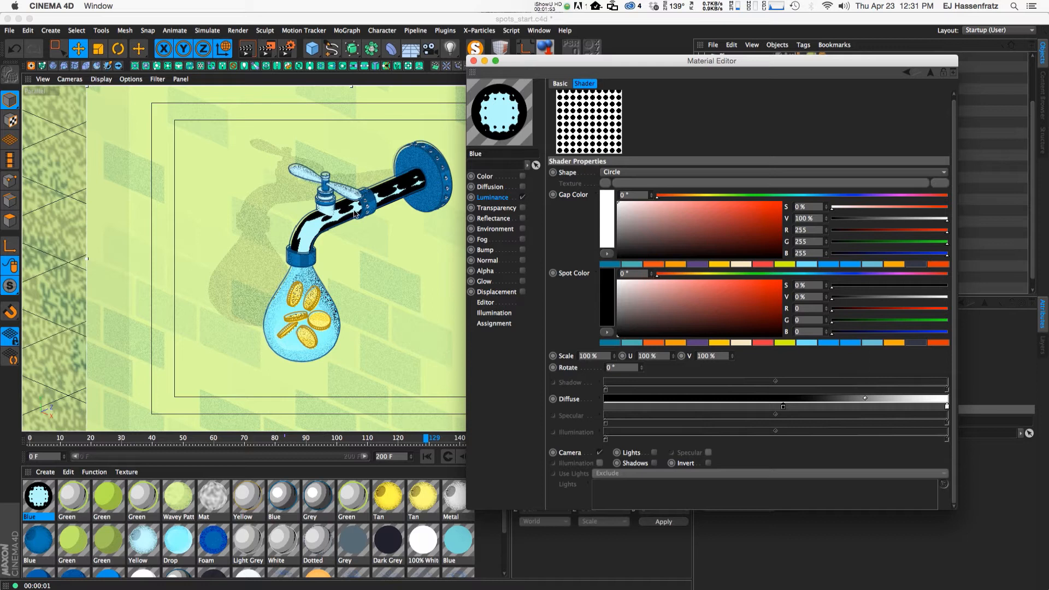
{"action": "left_click_drag", "start_coordinate": [783, 407], "coordinate": [606, 407]}
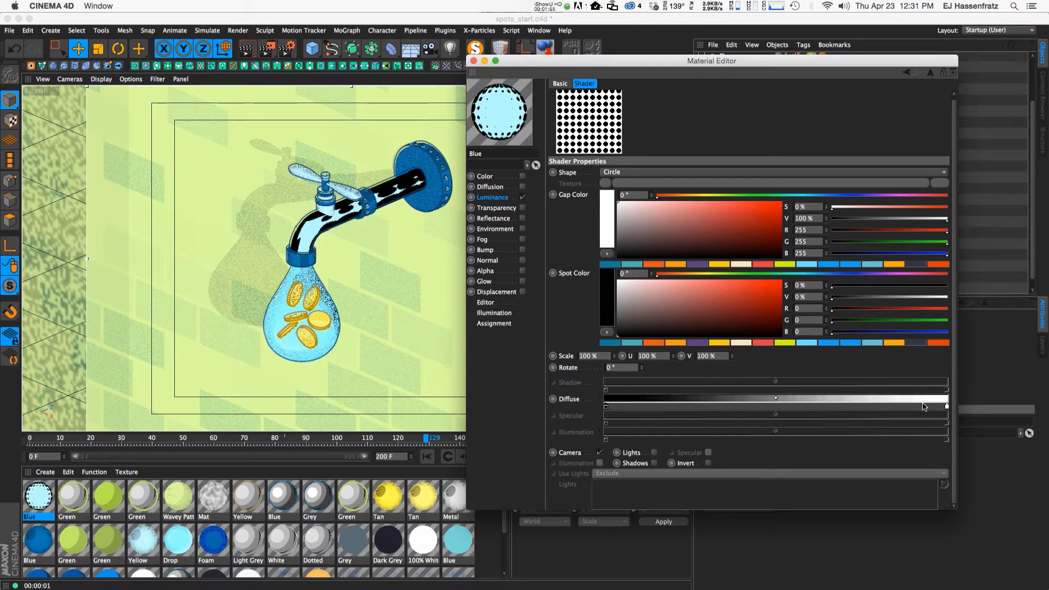
{"action": "left_click_drag", "start_coordinate": [948, 408], "coordinate": [774, 407]}
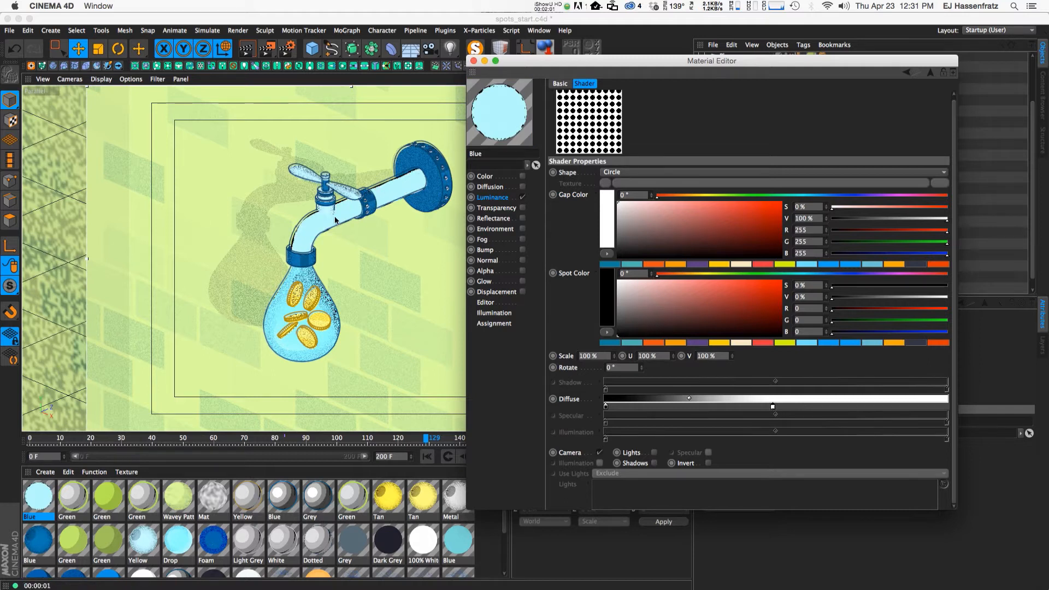
{"action": "left_click_drag", "start_coordinate": [773, 407], "coordinate": [964, 407]}
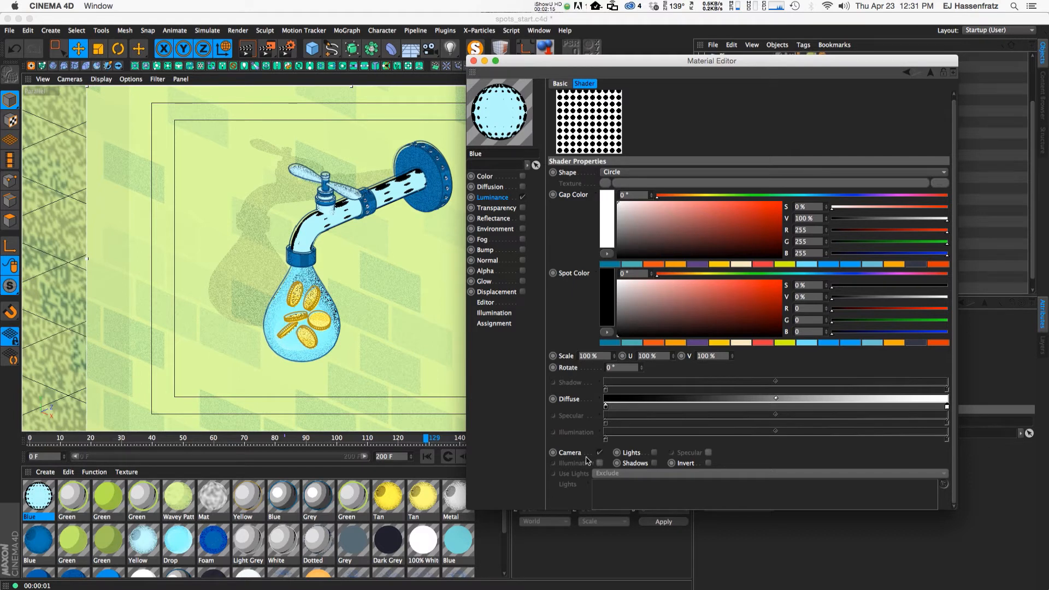
Drive the spots by Lights instead of Camera and move the Diffuse gradient's black knot to about the middle.
{"action": "left_click", "coordinate": [600, 453]}
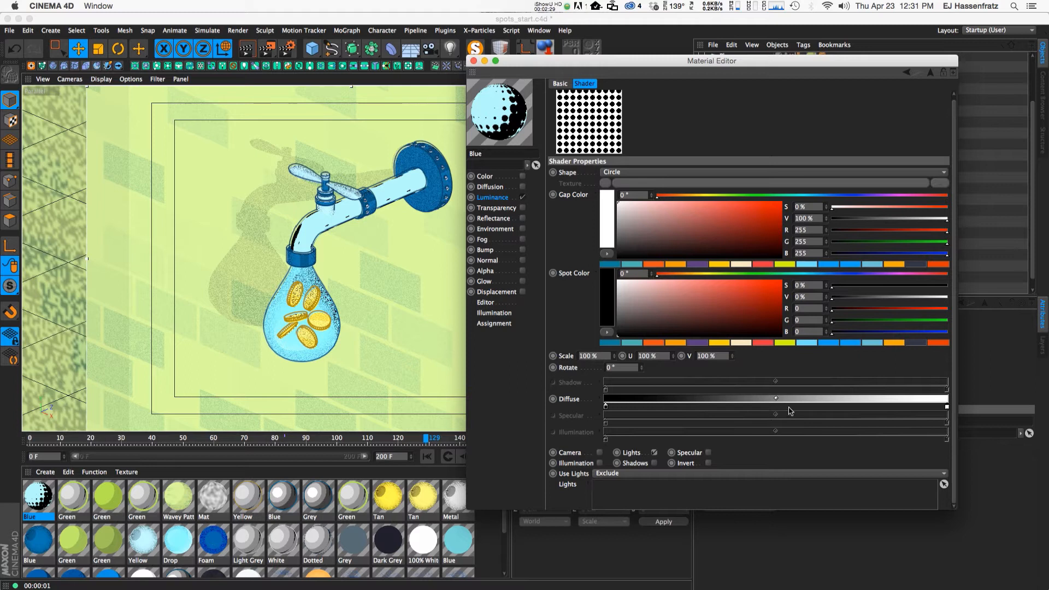
{"action": "left_click_drag", "start_coordinate": [606, 406], "coordinate": [703, 407]}
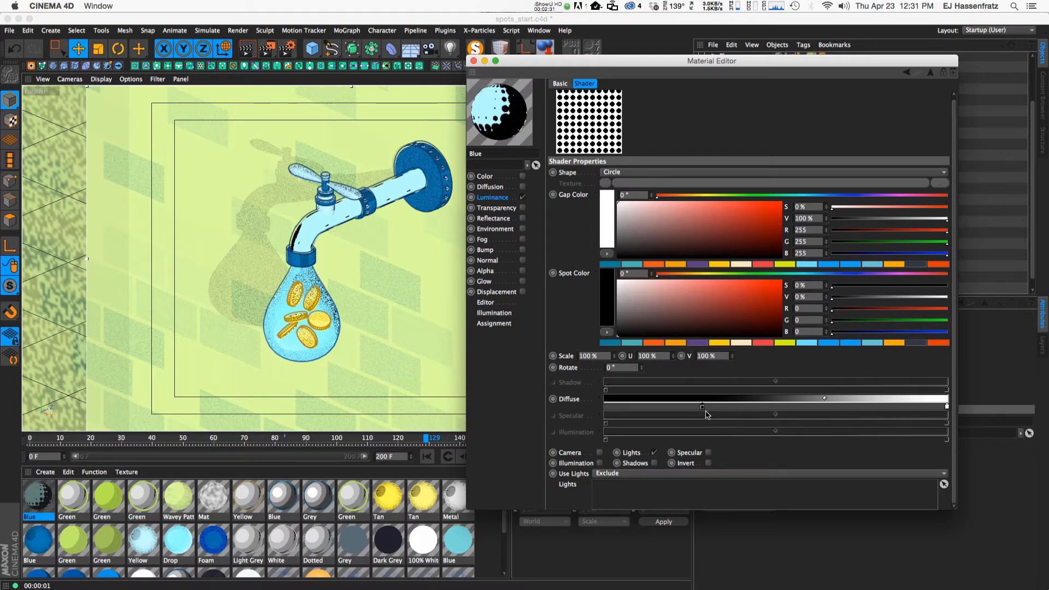
{"action": "left_click_drag", "start_coordinate": [703, 407], "coordinate": [769, 406]}
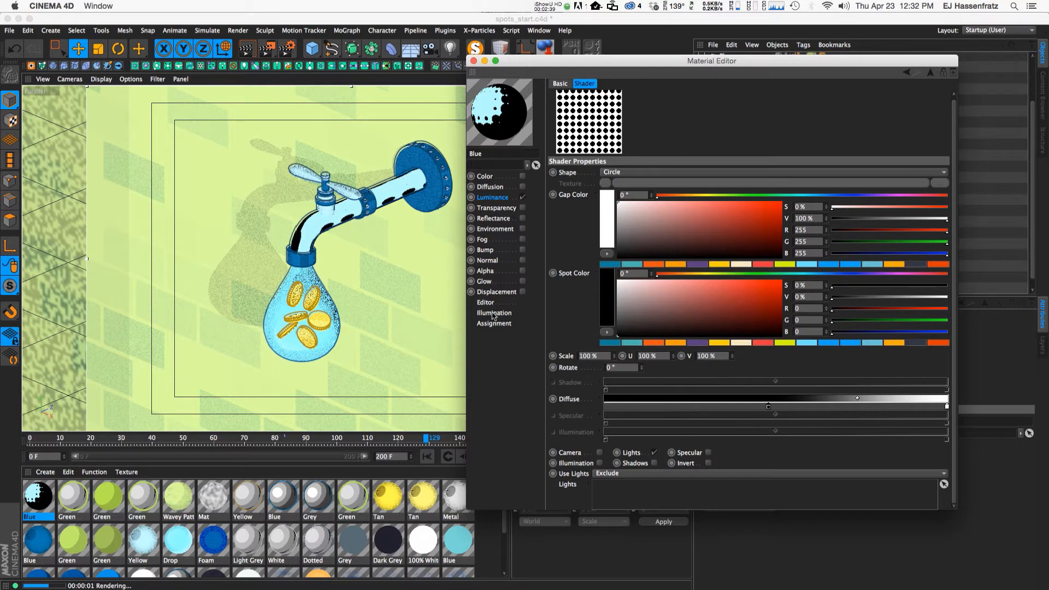
Set the V scale of the spots to 35%.
{"action": "left_click_drag", "start_coordinate": [734, 356], "coordinate": [710, 355]}
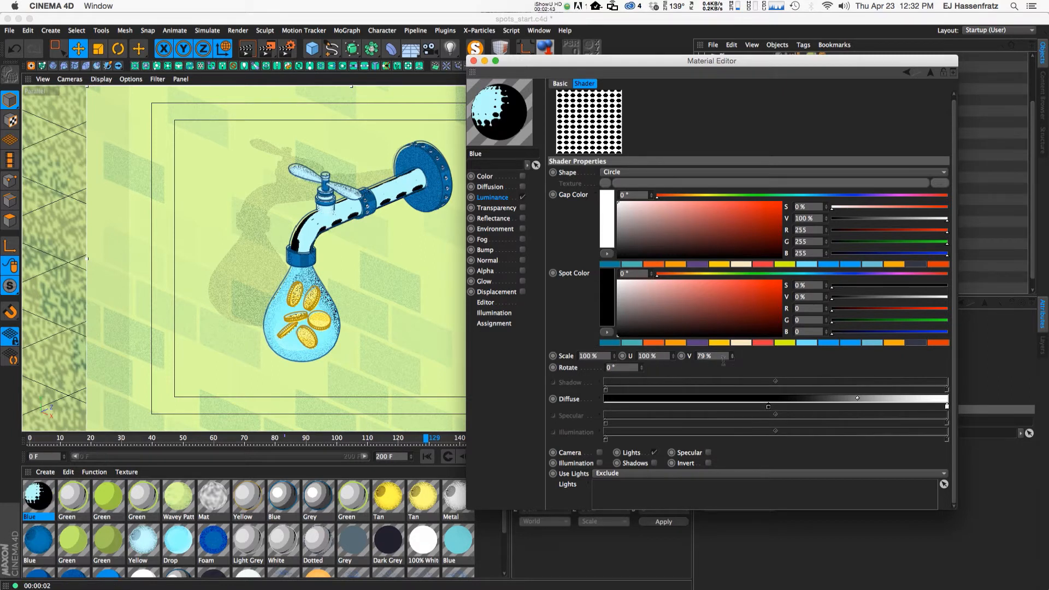
{"action": "left_click_drag", "start_coordinate": [733, 356], "coordinate": [734, 360]}
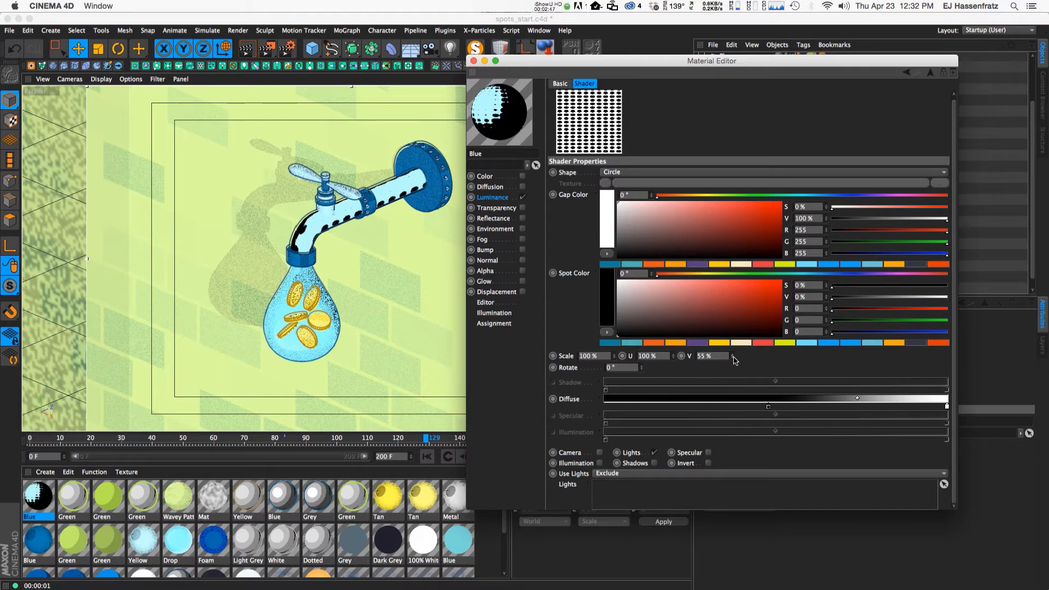
{"action": "left_click_drag", "start_coordinate": [735, 359], "coordinate": [733, 362]}
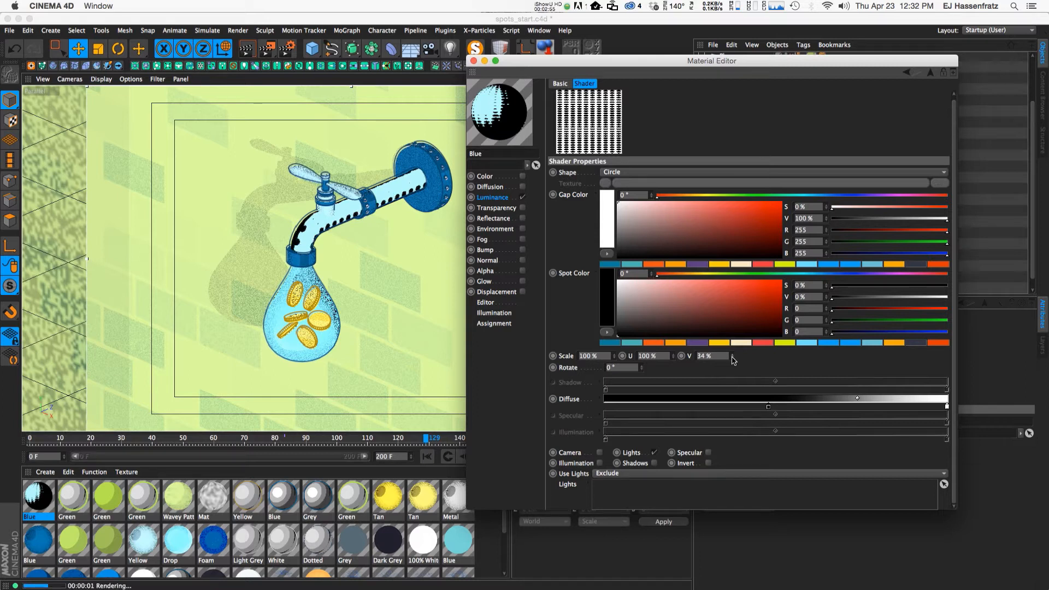
{"action": "left_click", "coordinate": [733, 354]}
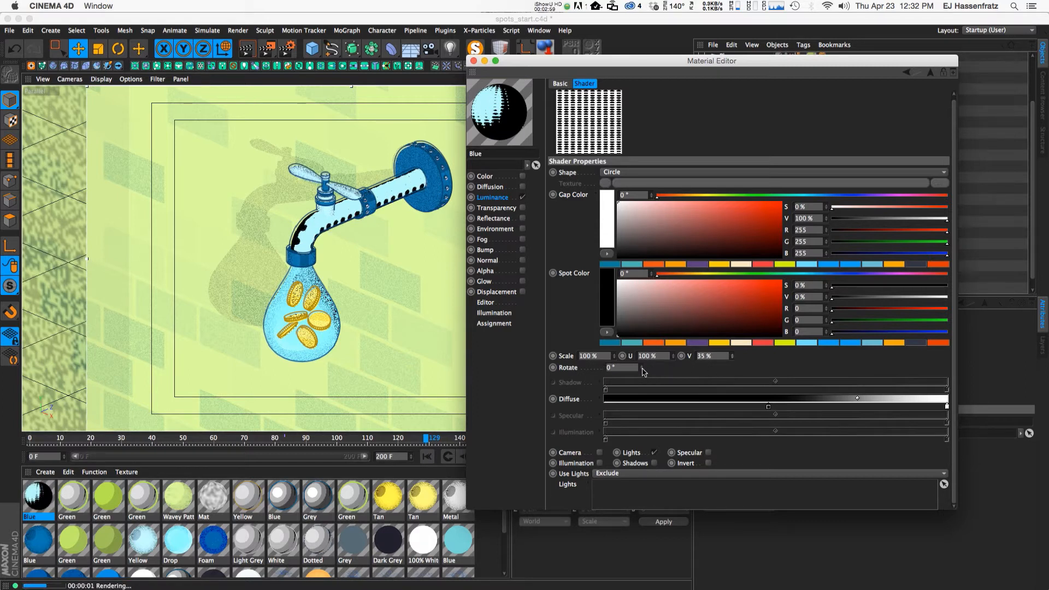
Try rotating the spots by 17°, and reset the rotation to 0°.
{"action": "left_click_drag", "start_coordinate": [643, 369], "coordinate": [643, 371]}
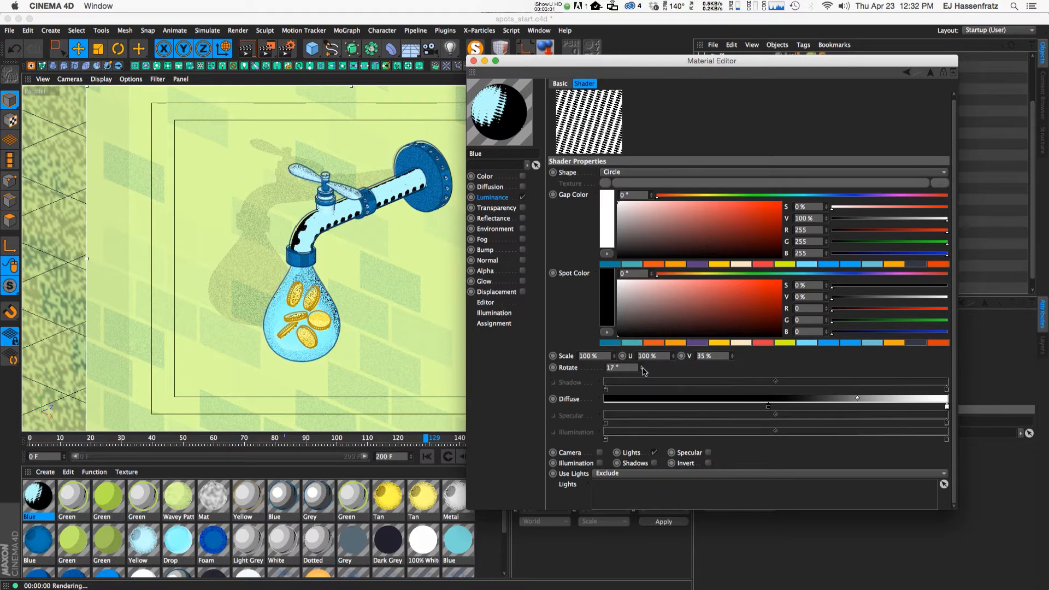
{"action": "double_click", "coordinate": [618, 367]}
{"action": "type", "text": "0"}
{"action": "key", "text": "Return"}
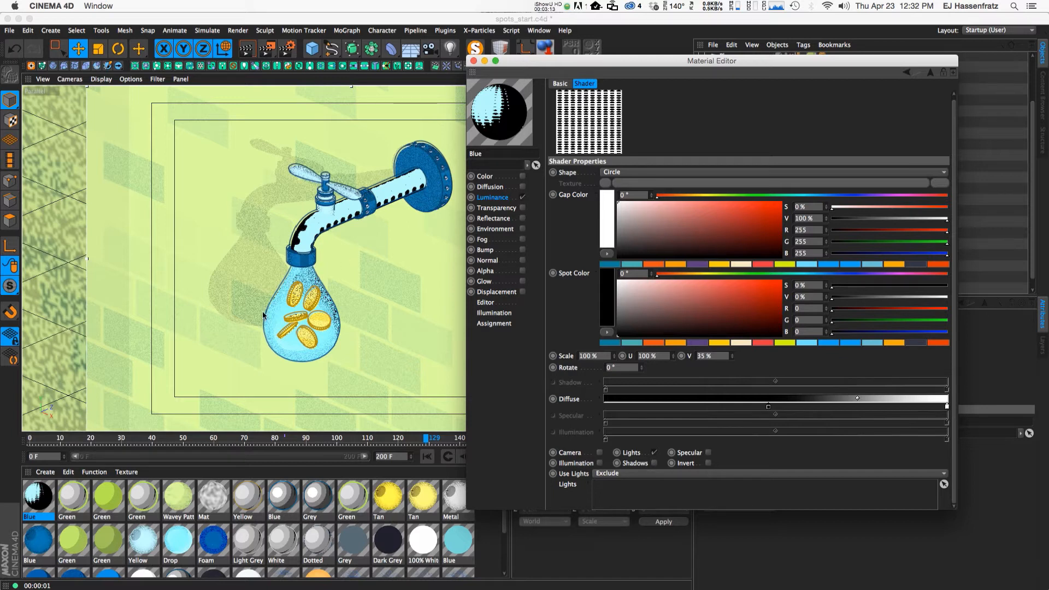
Set the spot shape to Texture, load a Layer shader as that texture and open its settings.
{"action": "left_click", "coordinate": [613, 174]}
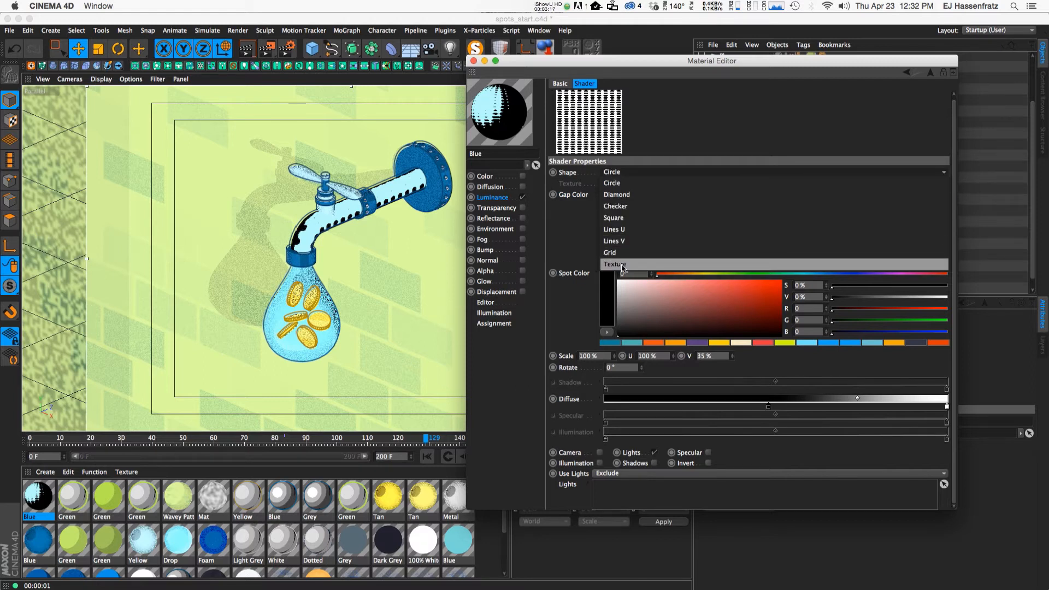
{"action": "left_click", "coordinate": [623, 266]}
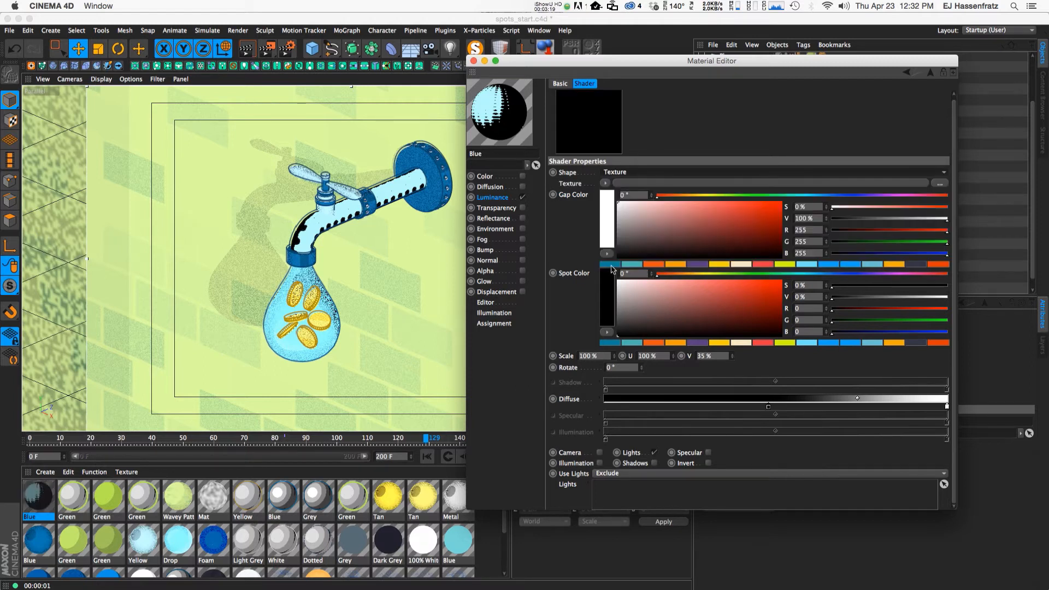
{"action": "left_click", "coordinate": [608, 185]}
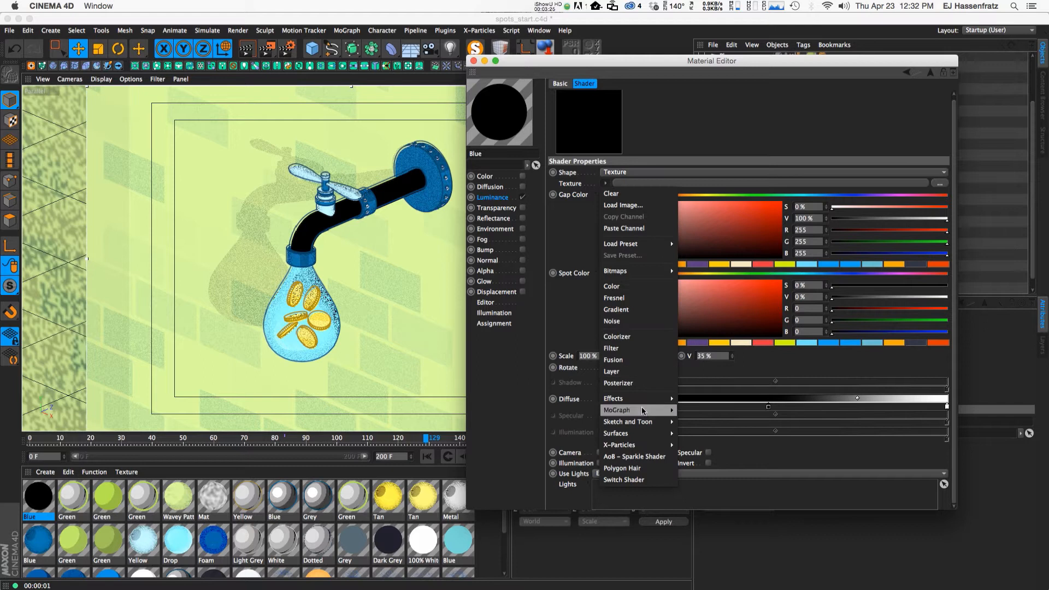
{"action": "left_click", "coordinate": [628, 372]}
{"action": "left_click", "coordinate": [630, 184]}
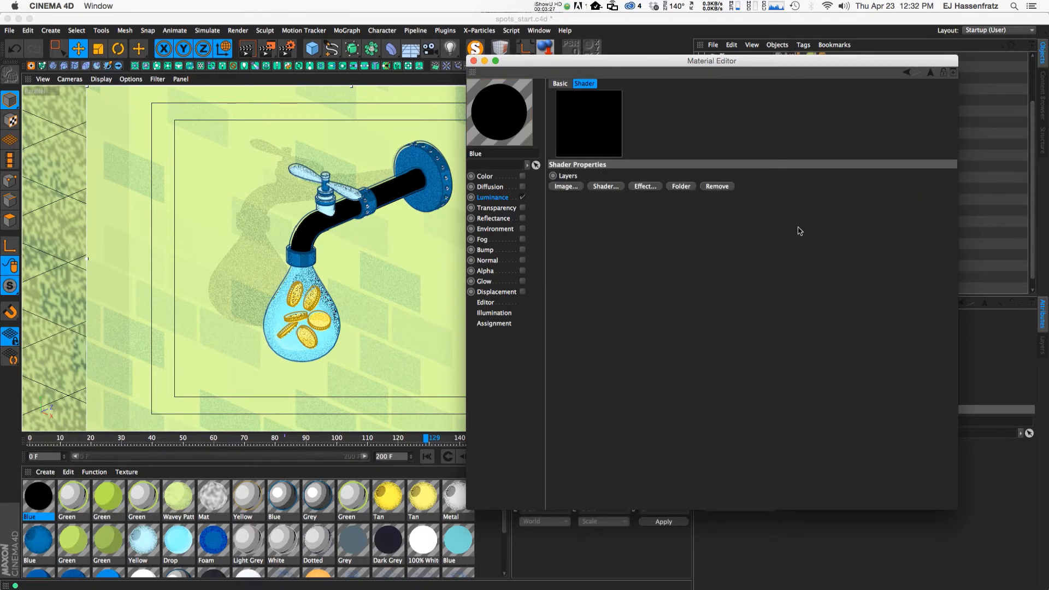
Add two Noise shaders to the Layer shader and set the upper one's blending mode to Overlay.
{"action": "left_click", "coordinate": [612, 186]}
{"action": "left_click", "coordinate": [638, 266]}
{"action": "left_click", "coordinate": [606, 186]}
{"action": "left_click", "coordinate": [634, 266]}
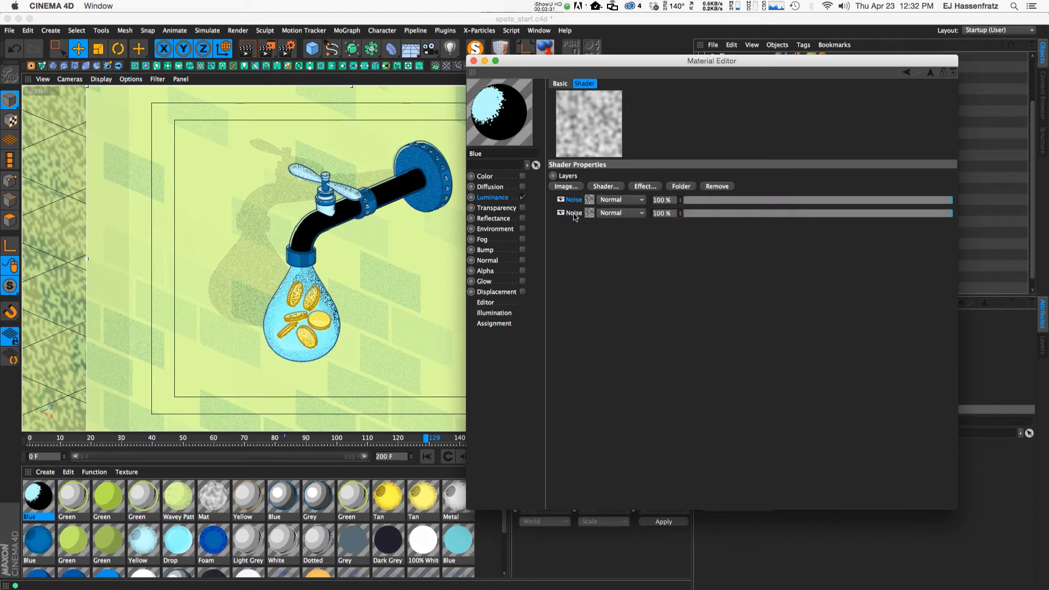
{"action": "left_click", "coordinate": [611, 200]}
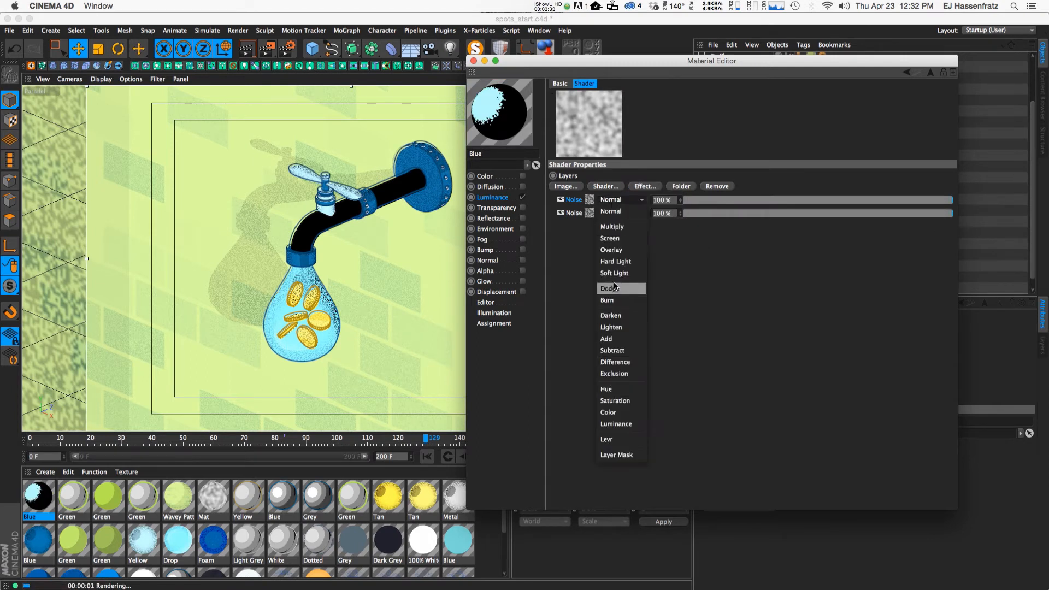
{"action": "left_click", "coordinate": [611, 256]}
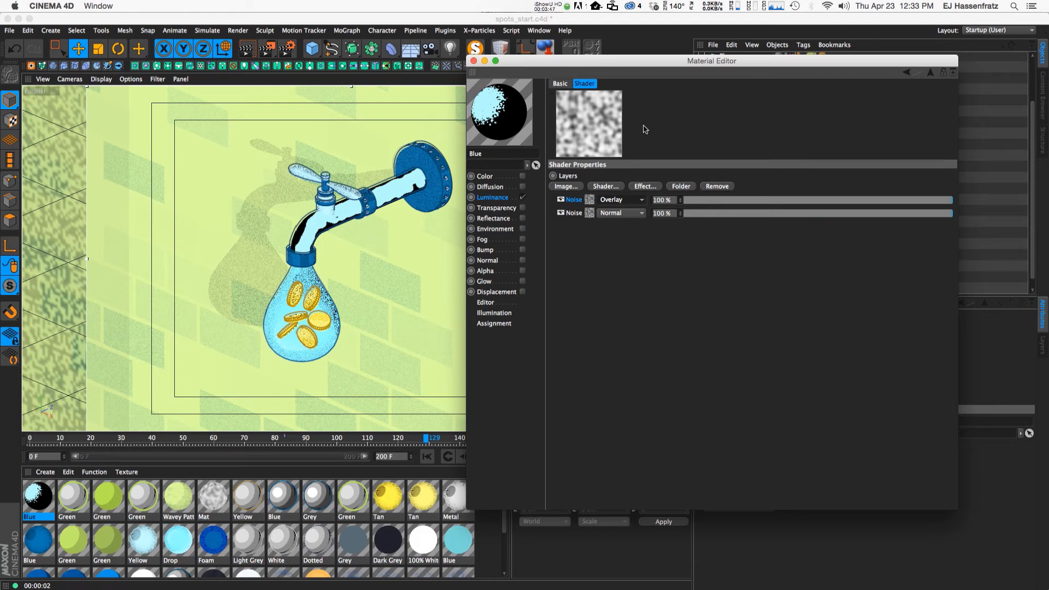
Open the upper Noise layer's settings, try the Buya noise type, and set the type back to Noise.
{"action": "left_click", "coordinate": [590, 200]}
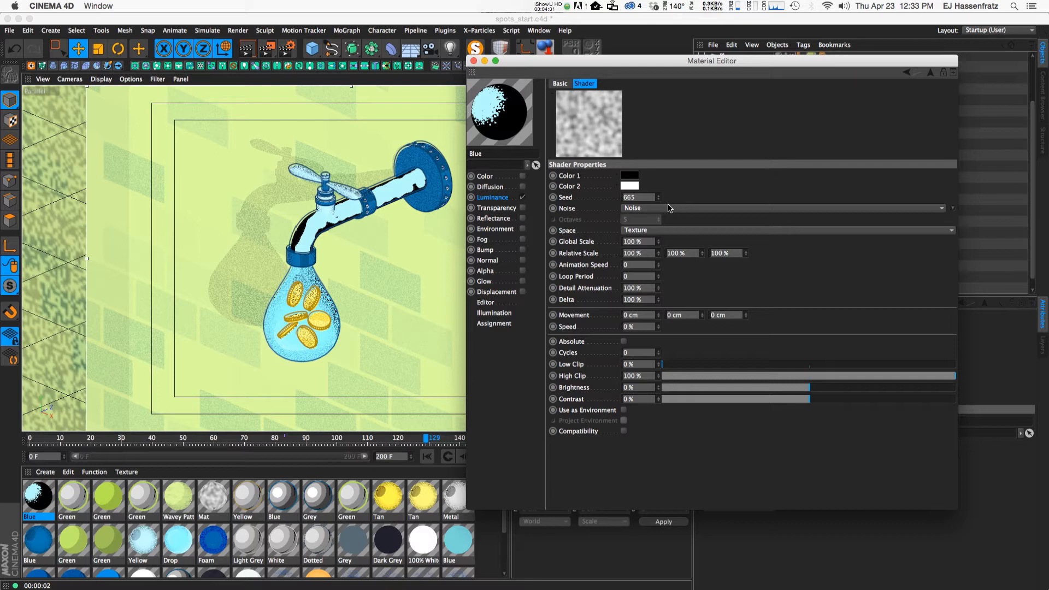
{"action": "left_click", "coordinate": [669, 208]}
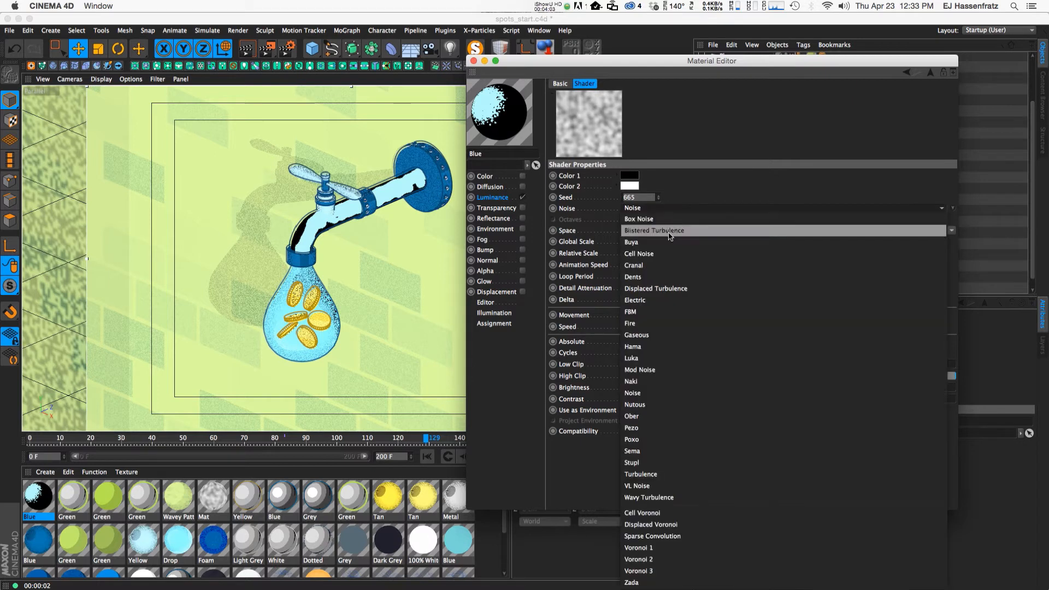
{"action": "left_click", "coordinate": [651, 257]}
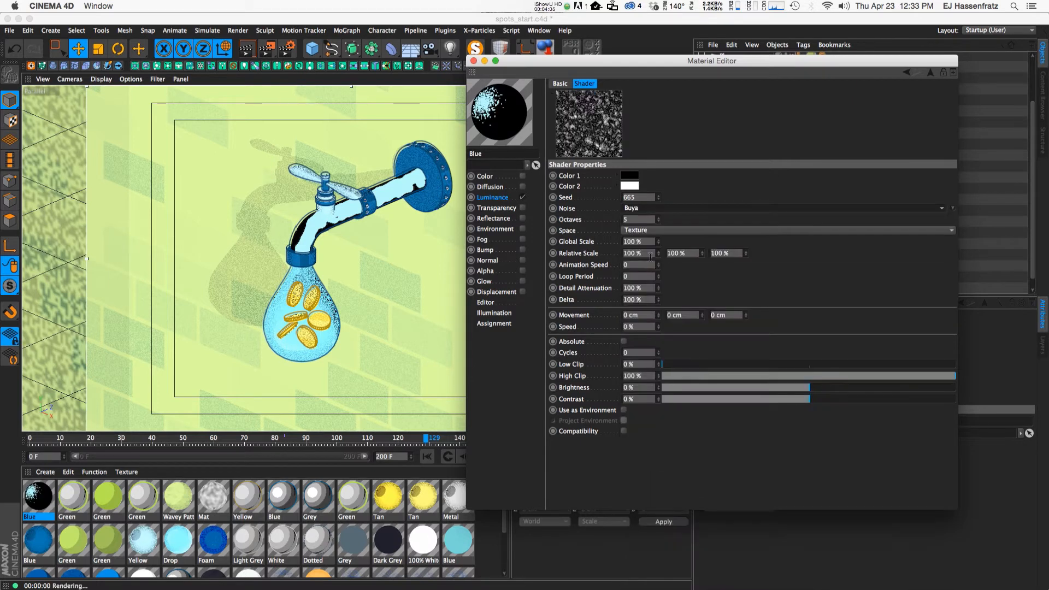
{"action": "left_click", "coordinate": [650, 210]}
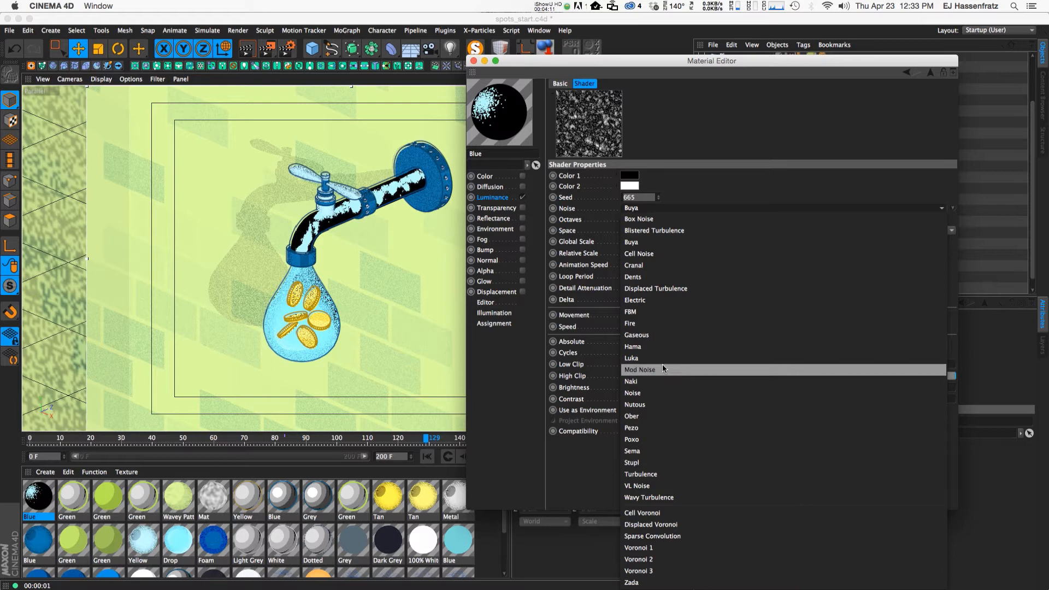
{"action": "left_click", "coordinate": [647, 392]}
Set the upper Noise layer's global scale to 5% and its contrast to 100%.
{"action": "double_click", "coordinate": [636, 241]}
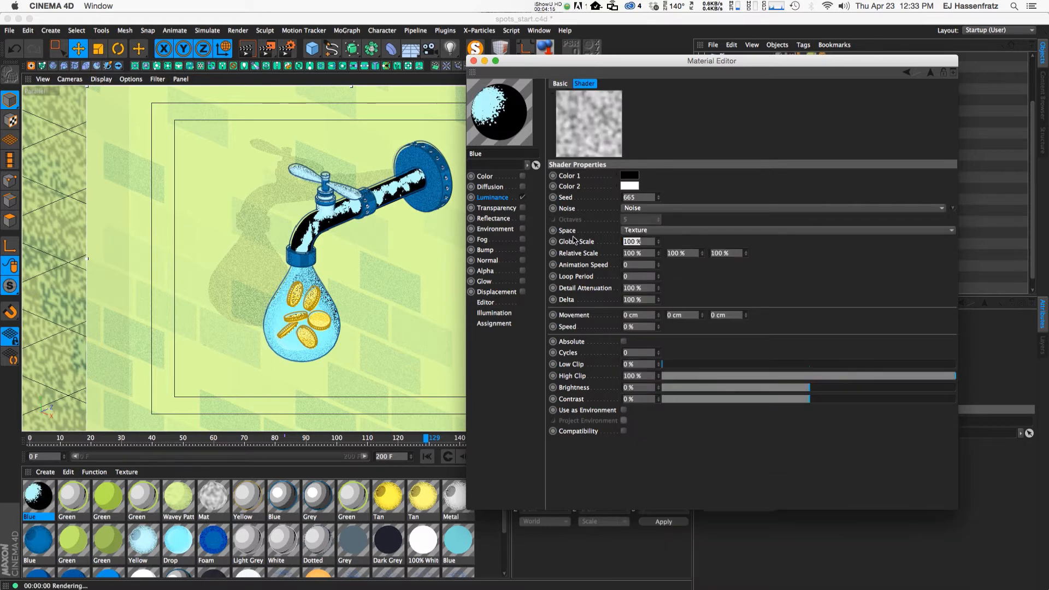
{"action": "type", "text": "5"}
{"action": "key", "text": "Return"}
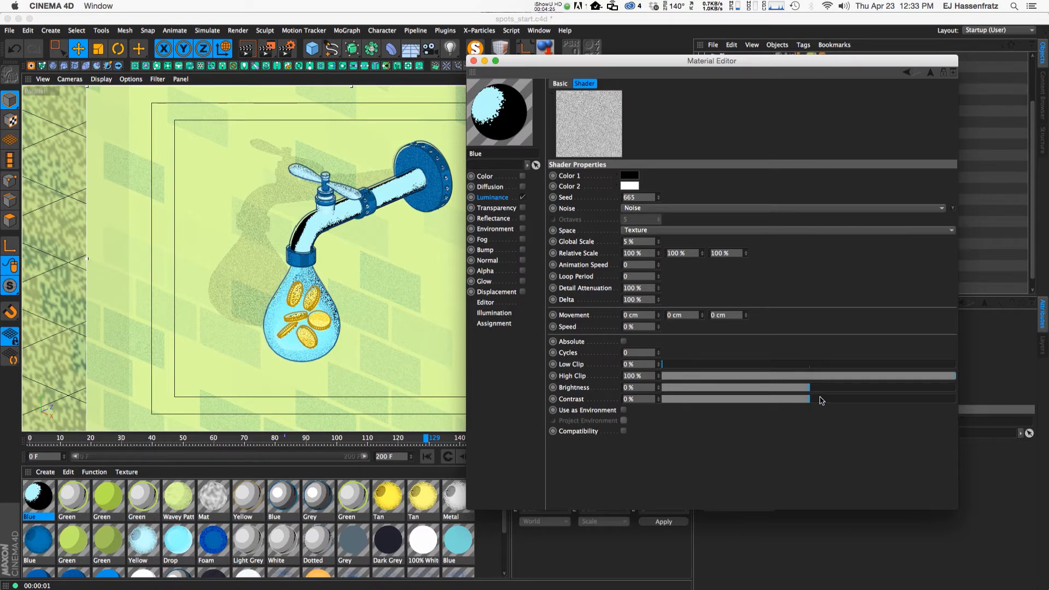
{"action": "left_click_drag", "start_coordinate": [820, 401], "coordinate": [1030, 399]}
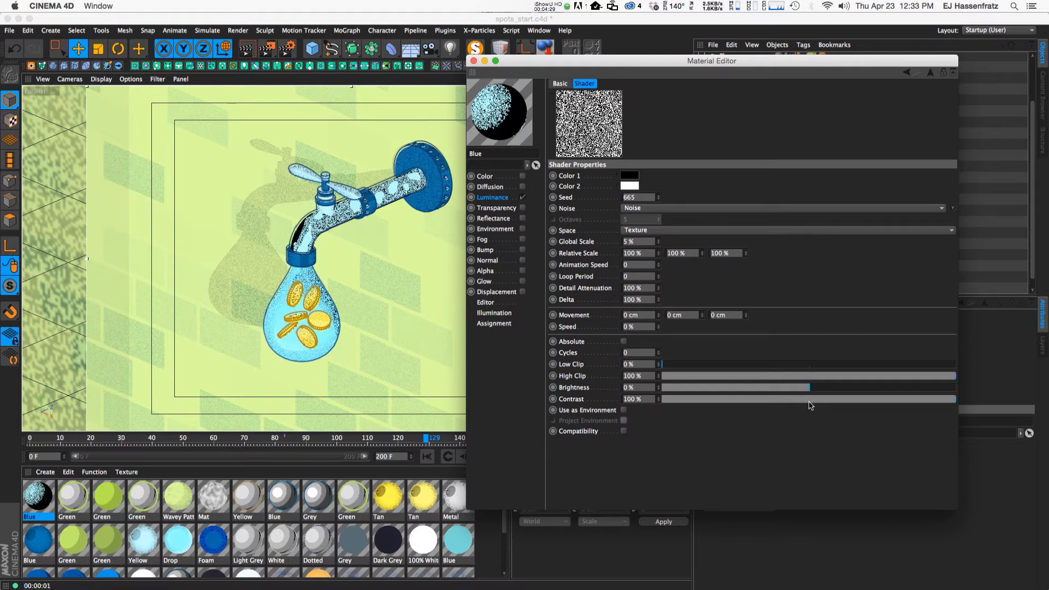
Check the Layer shader's stack and set the upper Noise layer's Color 1 to a light grey of about 68% value.
{"action": "left_click", "coordinate": [497, 198]}
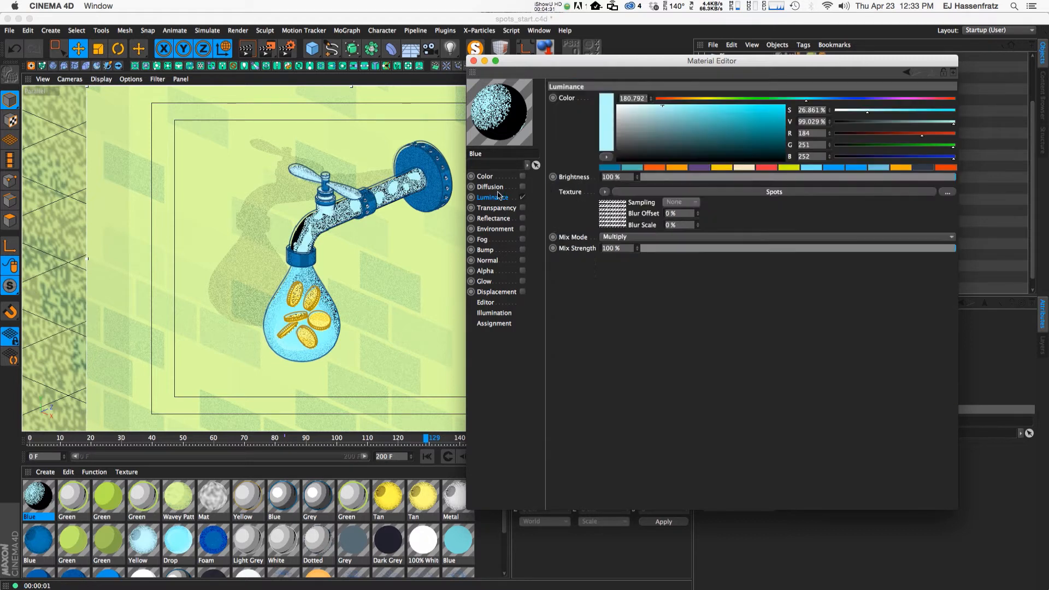
{"action": "left_click", "coordinate": [672, 197]}
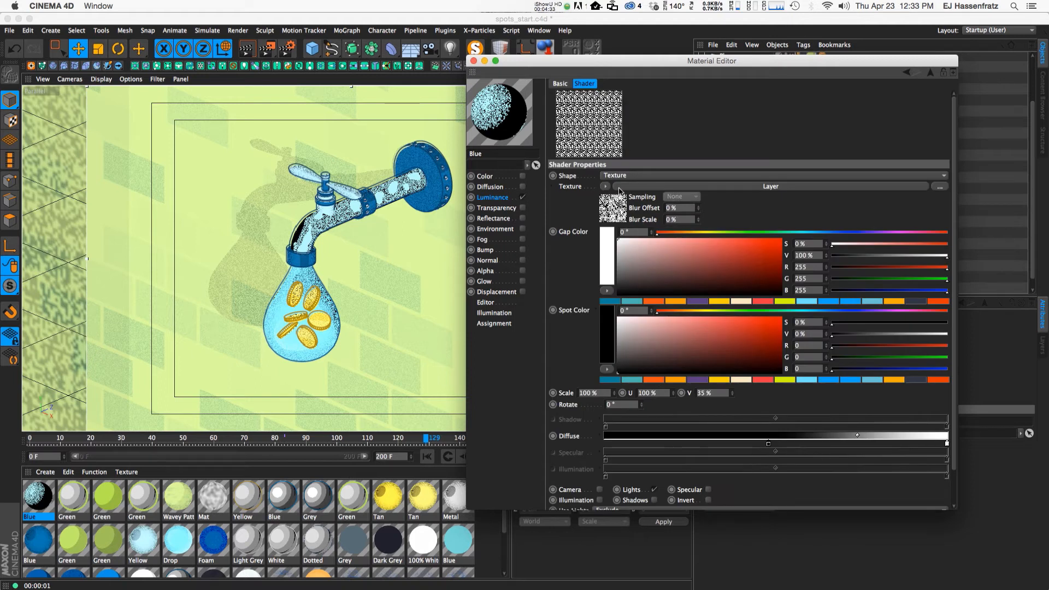
{"action": "left_click", "coordinate": [629, 187]}
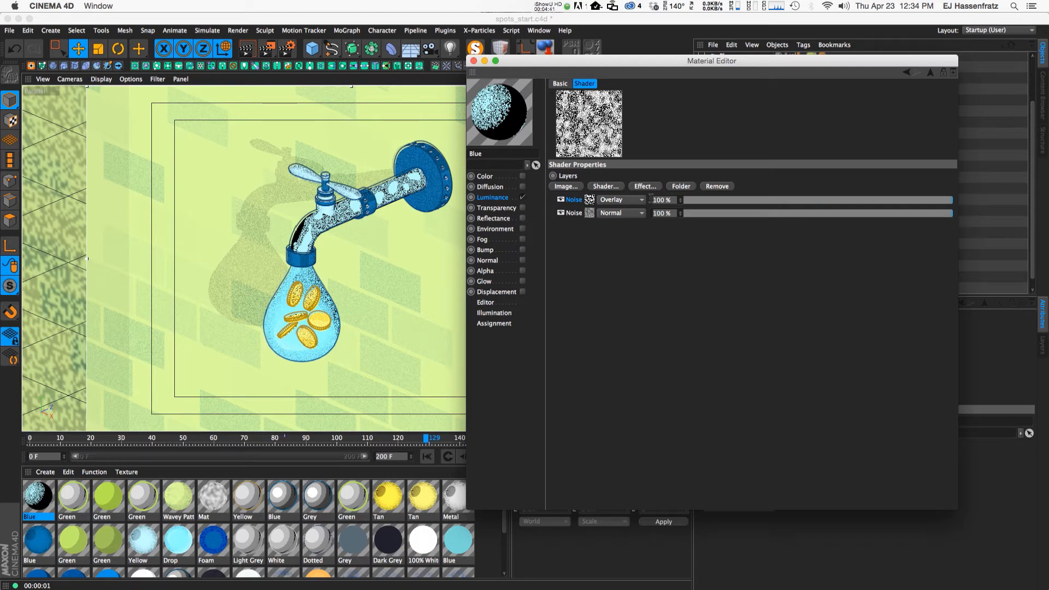
{"action": "left_click", "coordinate": [589, 201]}
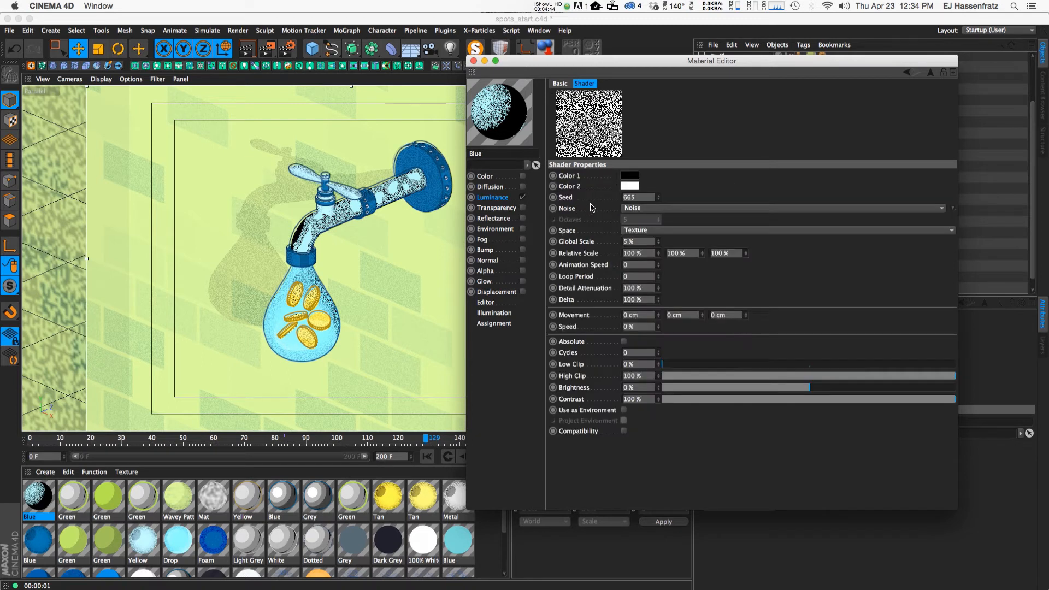
{"action": "left_click", "coordinate": [627, 176]}
{"action": "left_click_drag", "start_coordinate": [572, 171], "coordinate": [558, 170]}
{"action": "left_click", "coordinate": [645, 221]}
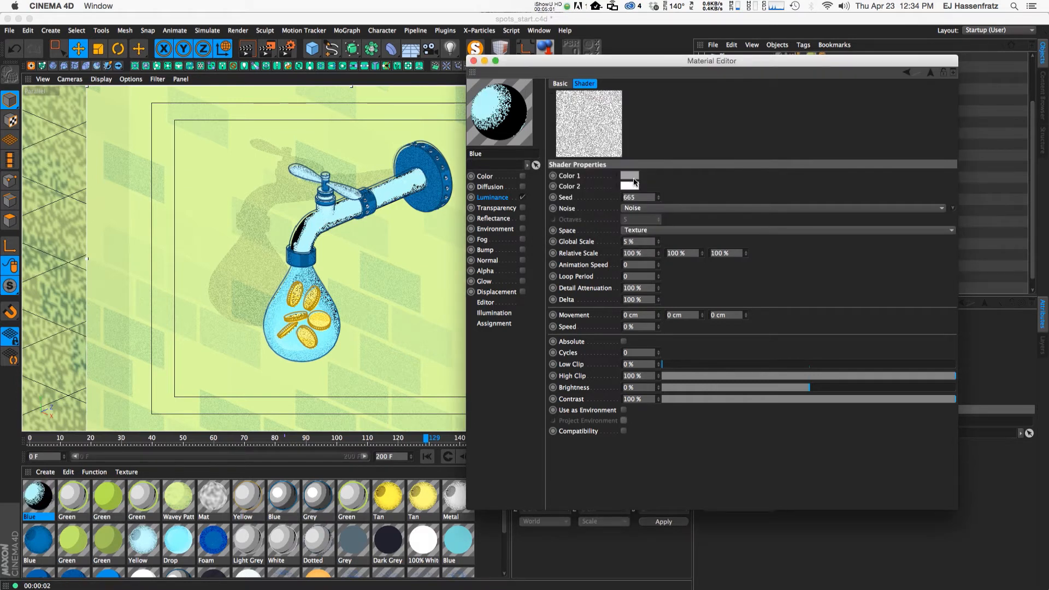
{"action": "left_click", "coordinate": [629, 176]}
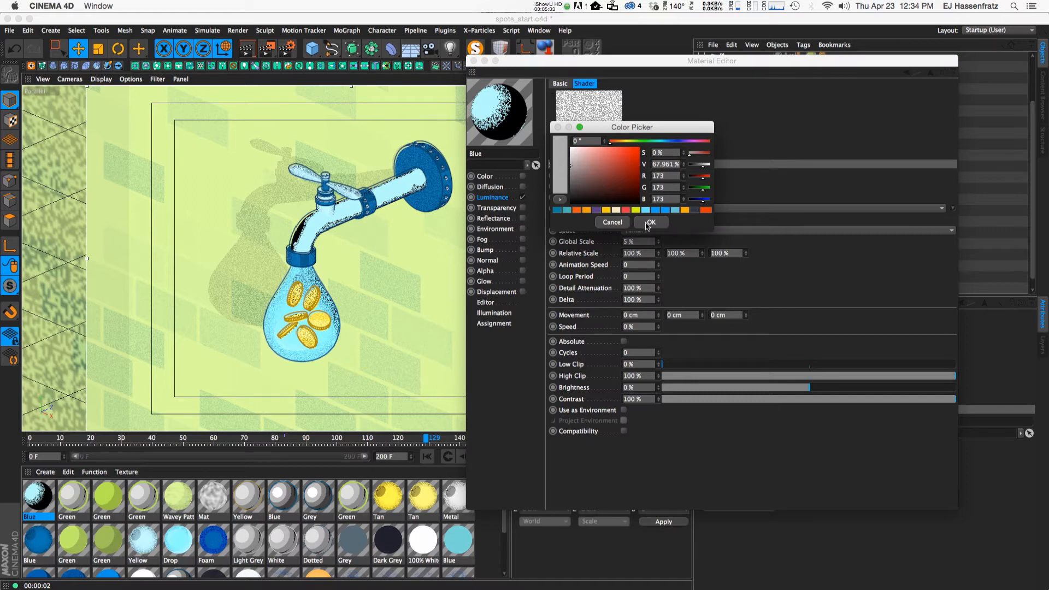
{"action": "left_click", "coordinate": [647, 222]}
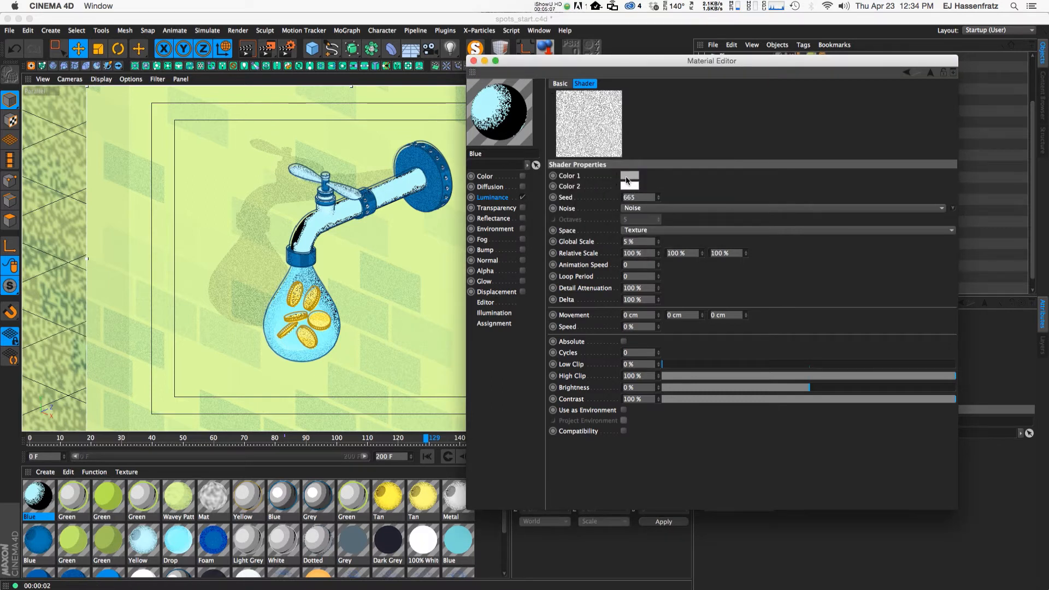
Open the lower Noise layer in the Spots shader's Layer texture and set its noise type to Voronoi 1.
{"action": "left_click", "coordinate": [506, 199]}
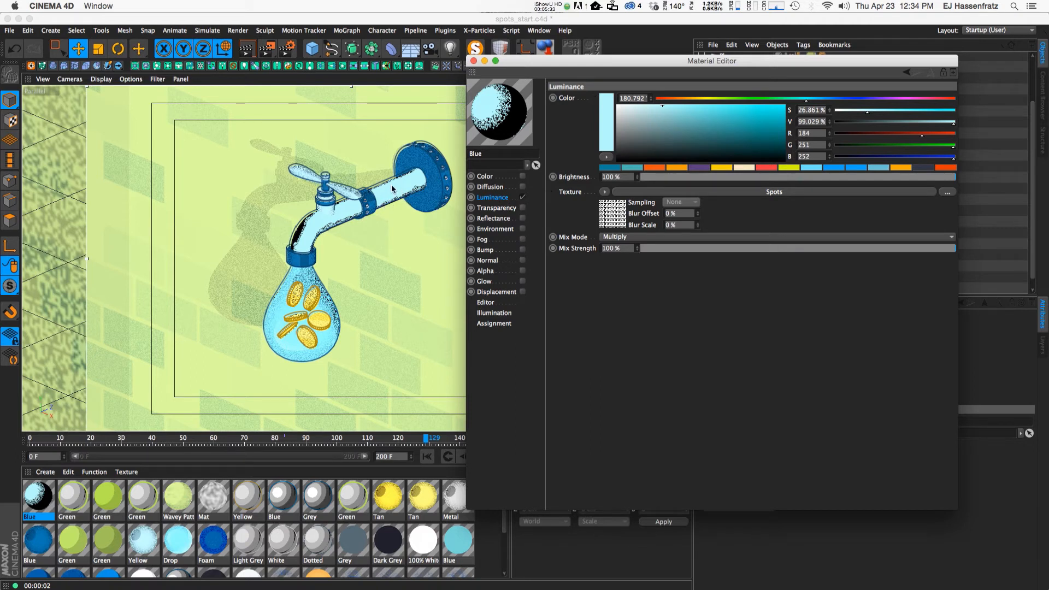
{"action": "left_click", "coordinate": [656, 192]}
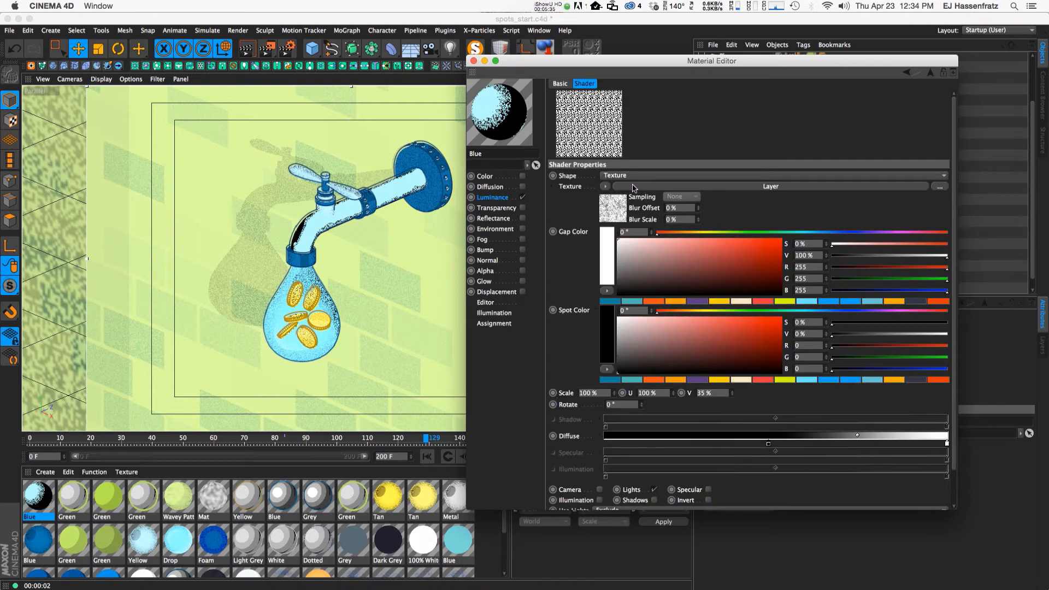
{"action": "left_click", "coordinate": [634, 188]}
{"action": "left_click", "coordinate": [595, 216]}
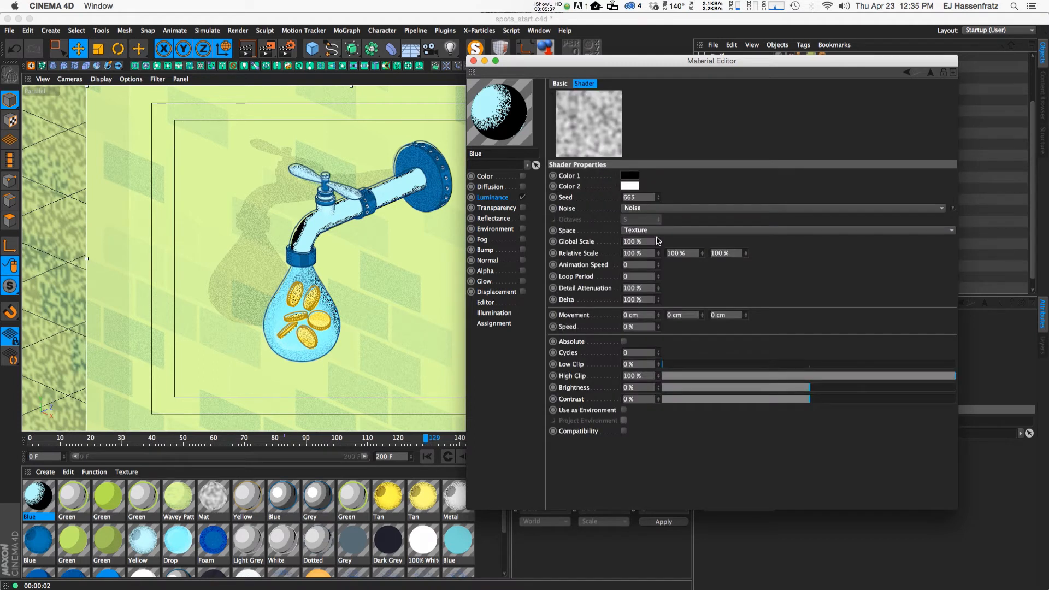
{"action": "left_click", "coordinate": [660, 208]}
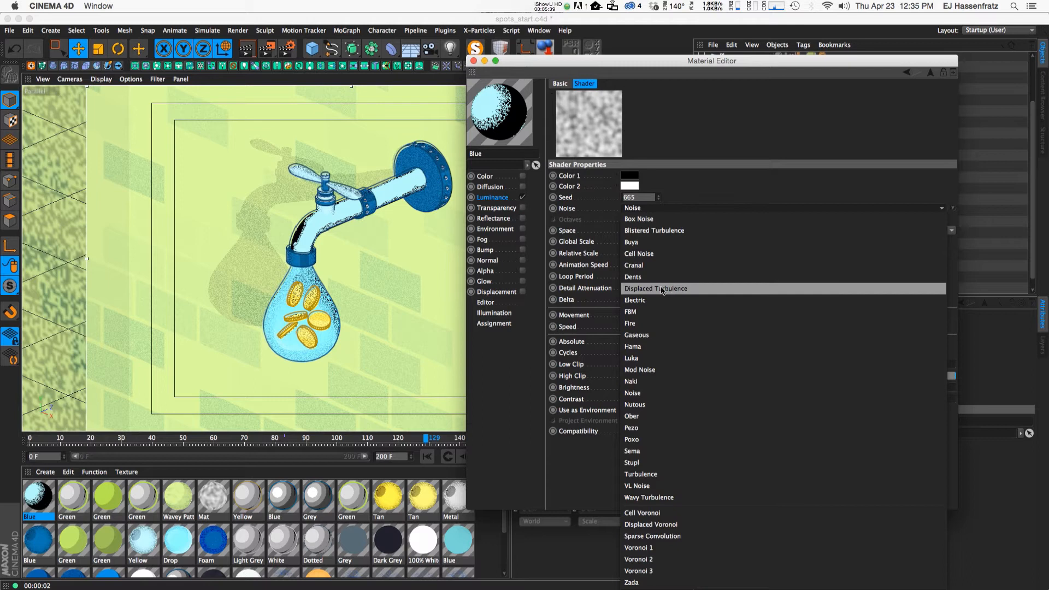
{"action": "left_click", "coordinate": [655, 547]}
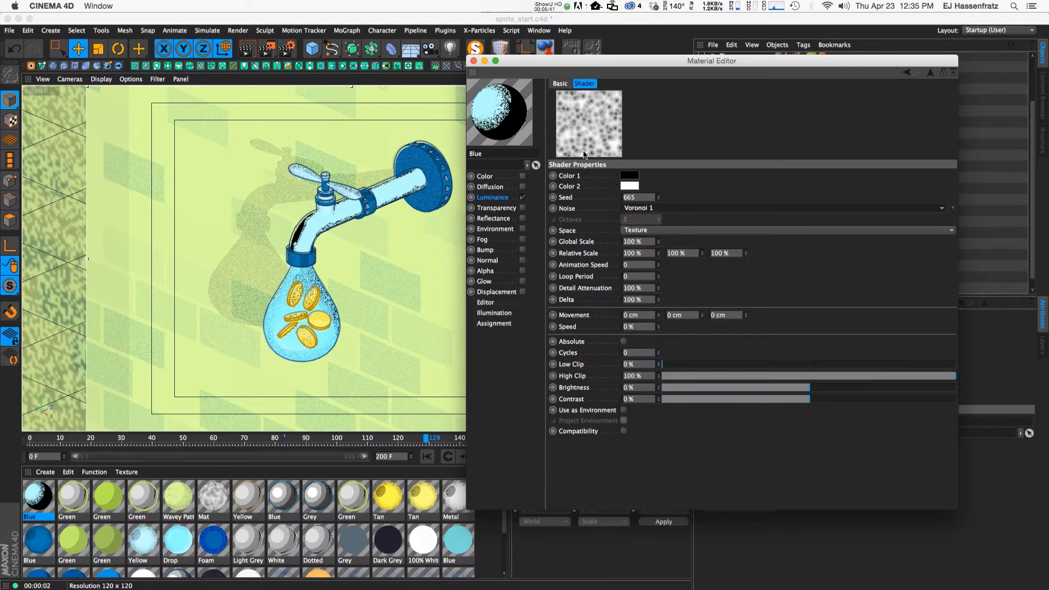
Set the lower Voronoi 1 noise's global scale to 10% and its brightness to -30%.
{"action": "left_click_drag", "start_coordinate": [647, 242], "coordinate": [596, 245]}
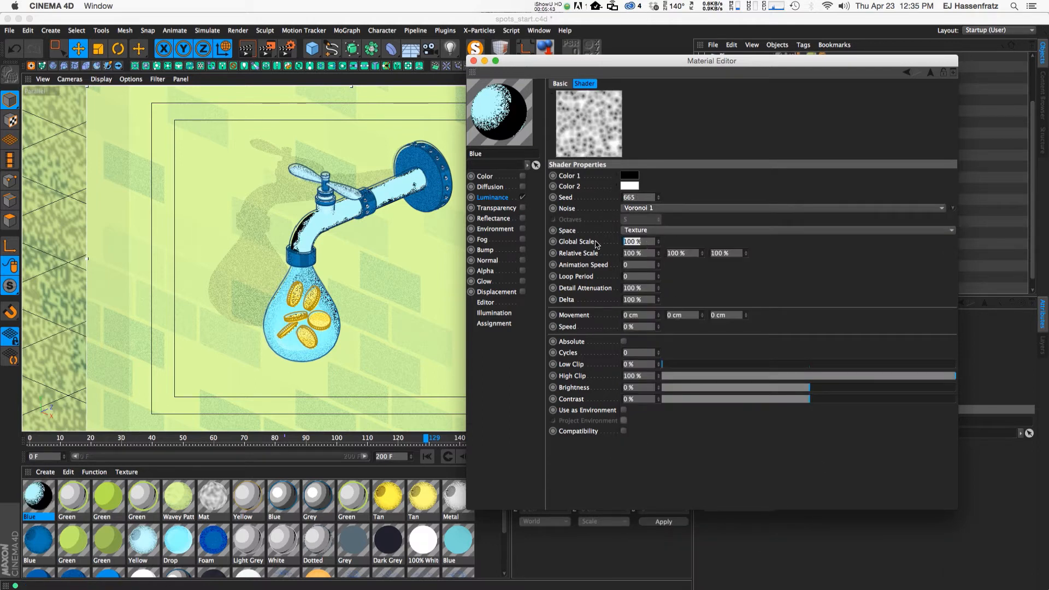
{"action": "type", "text": "10"}
{"action": "key", "text": "Return"}
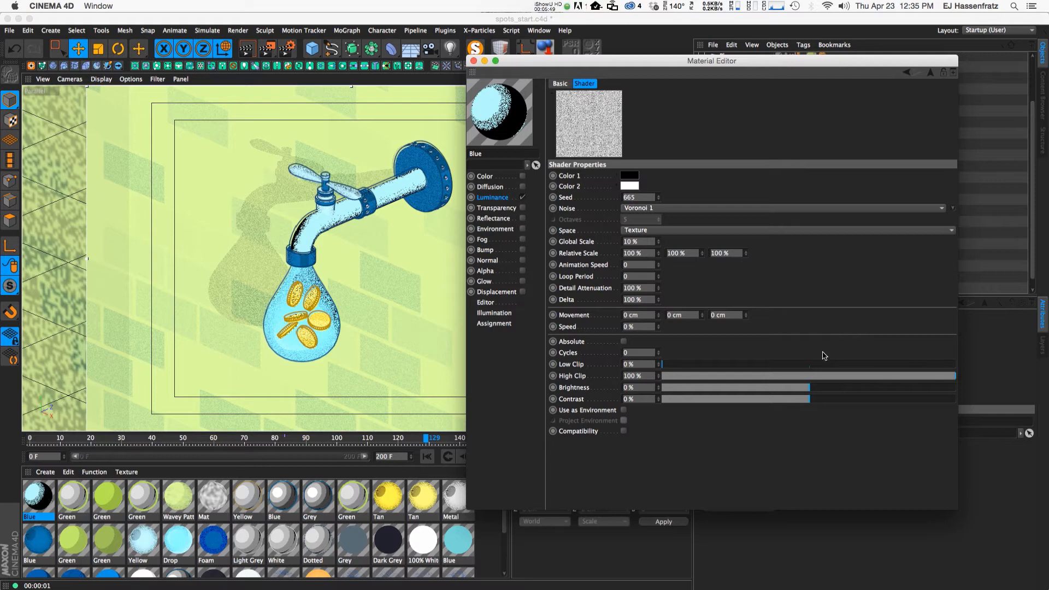
{"action": "left_click_drag", "start_coordinate": [802, 392], "coordinate": [760, 392]}
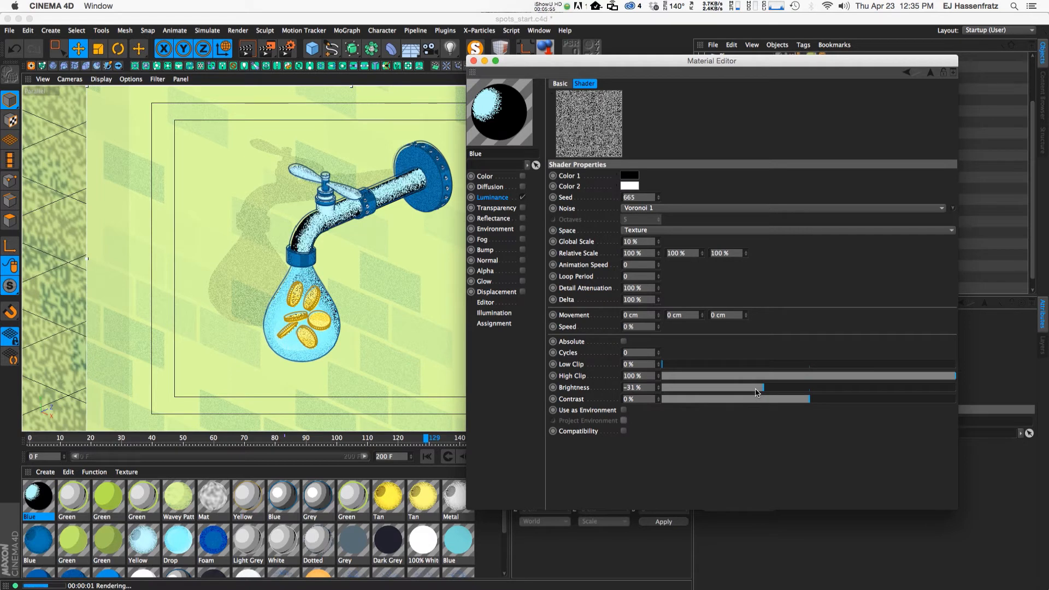
{"action": "left_click", "coordinate": [660, 386]}
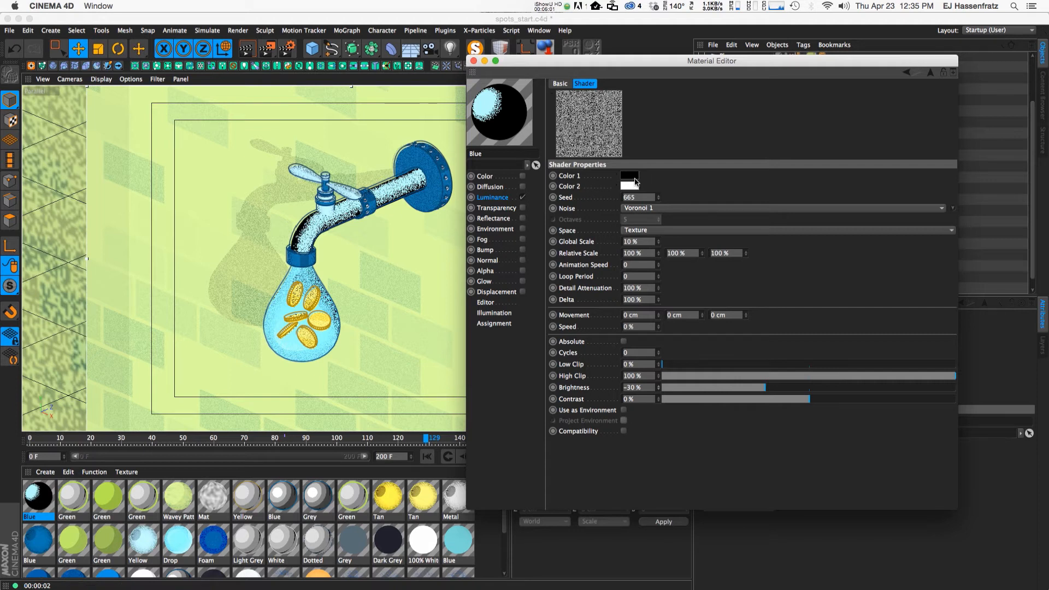
{"action": "left_click", "coordinate": [503, 197]}
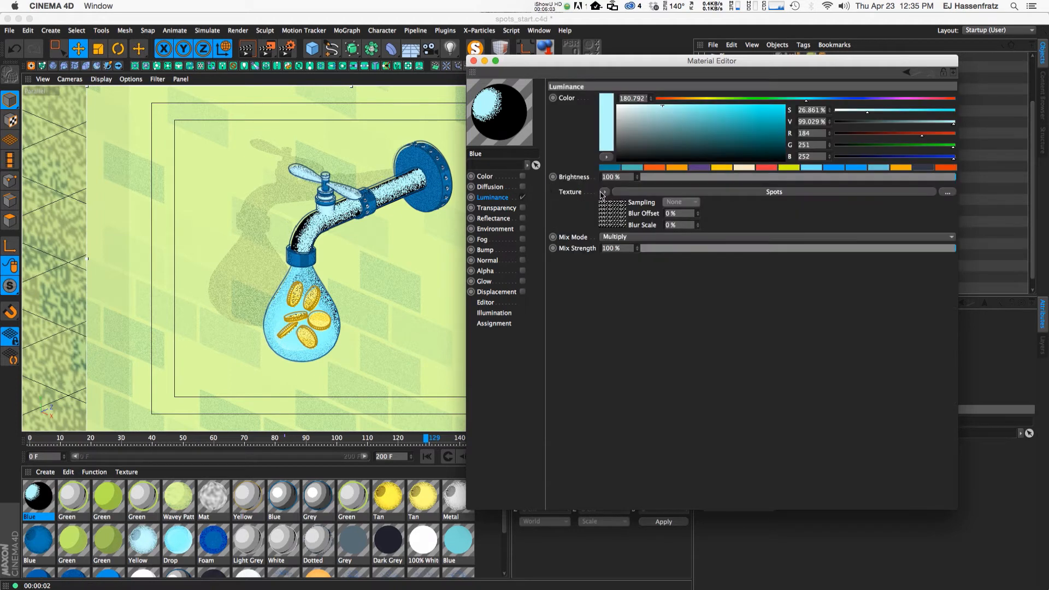
{"action": "left_click", "coordinate": [607, 196]}
{"action": "left_click", "coordinate": [637, 187]}
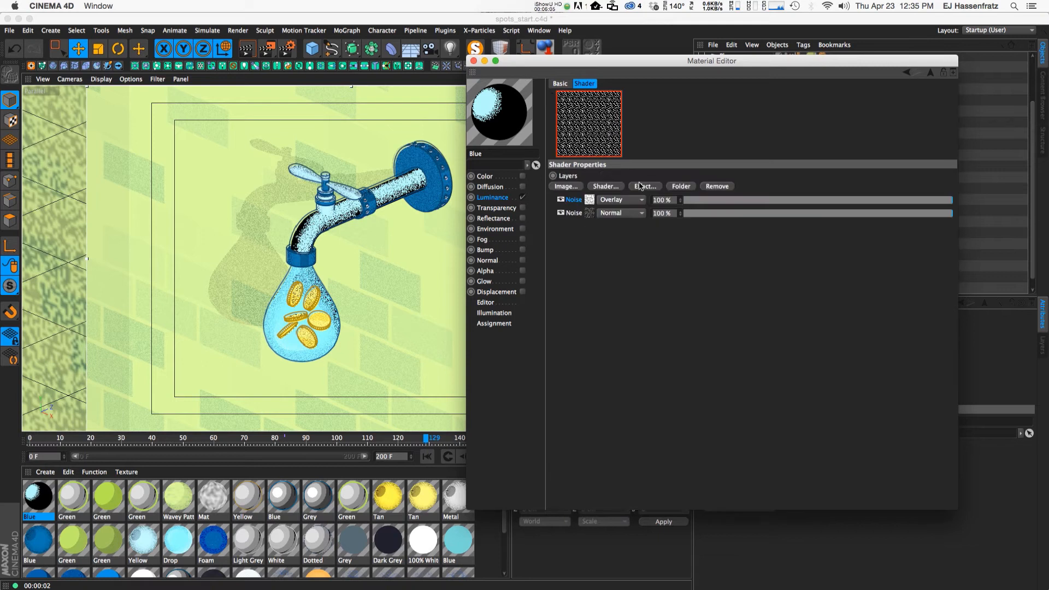
{"action": "left_click", "coordinate": [590, 200]}
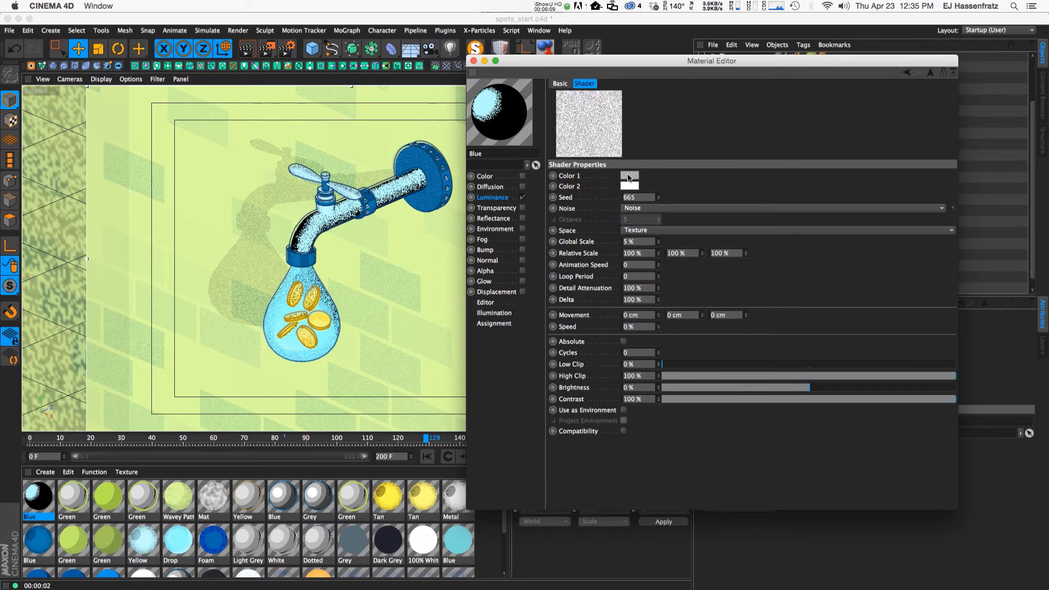
{"action": "left_click", "coordinate": [492, 198]}
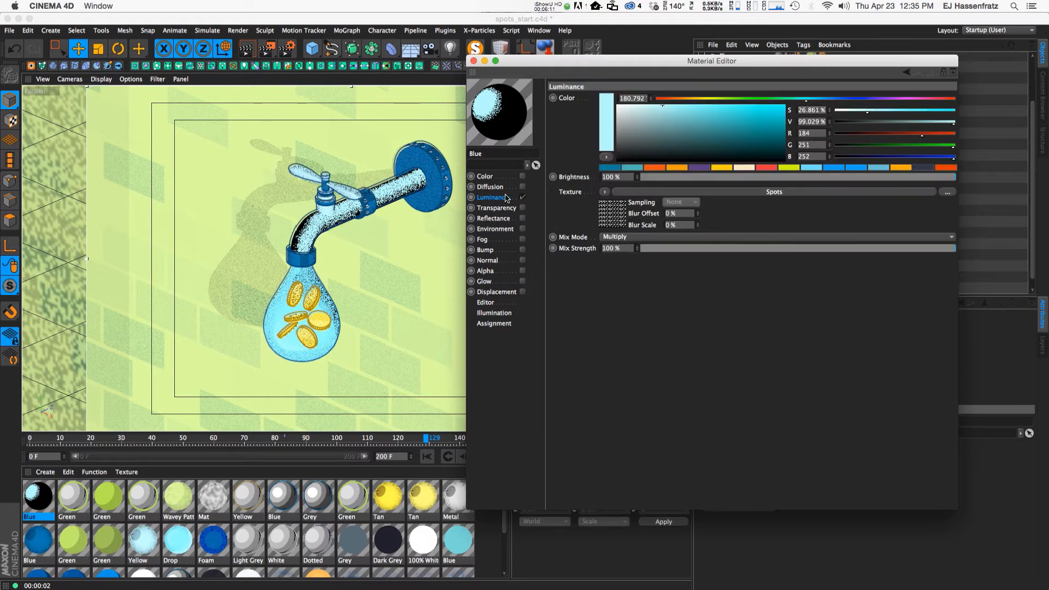
{"action": "left_click", "coordinate": [655, 192]}
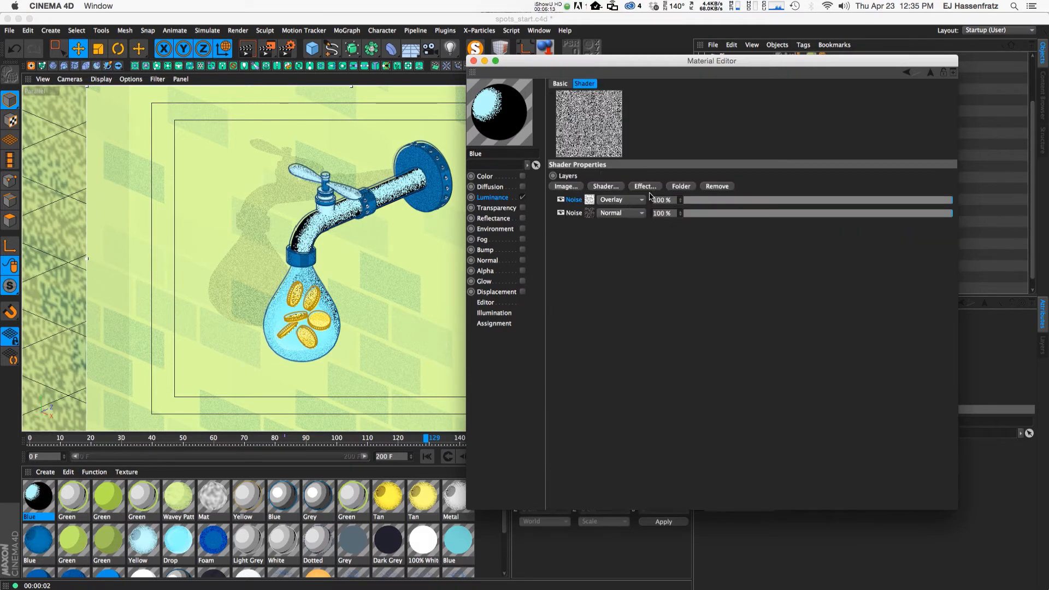
{"action": "left_click", "coordinate": [590, 214]}
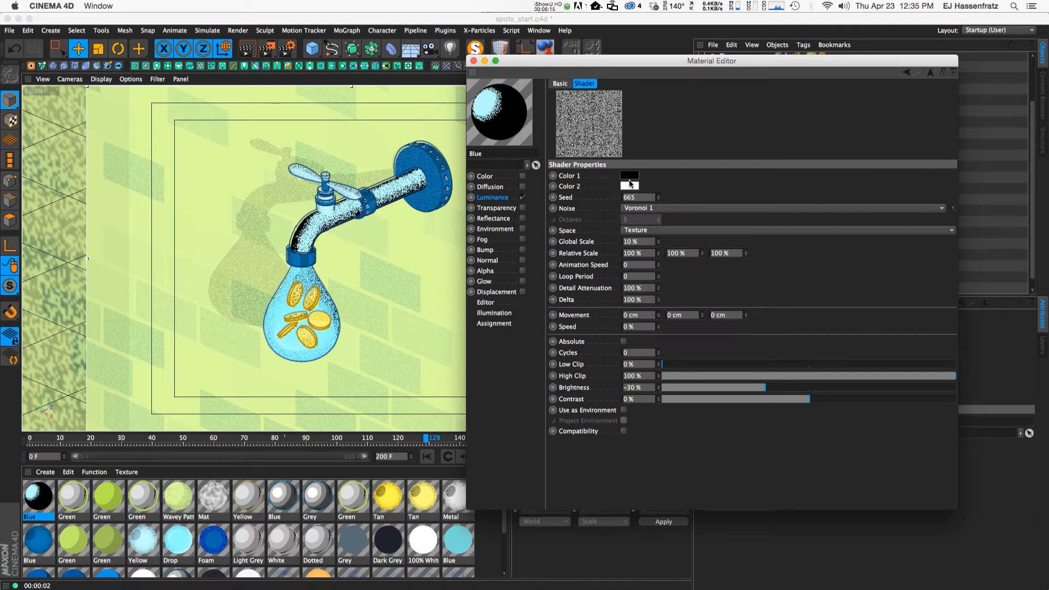
Set Color 2 of the lower Voronoi 1 noise to a mid grey of about 55% value.
{"action": "left_click", "coordinate": [634, 188]}
{"action": "left_click_drag", "start_coordinate": [568, 192], "coordinate": [567, 184]}
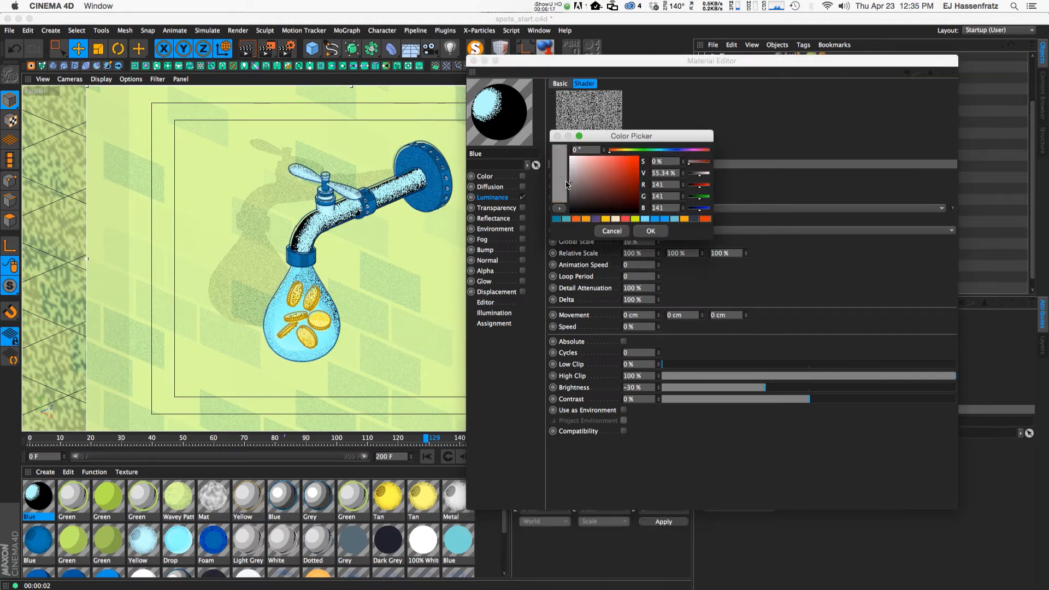
{"action": "left_click", "coordinate": [646, 231]}
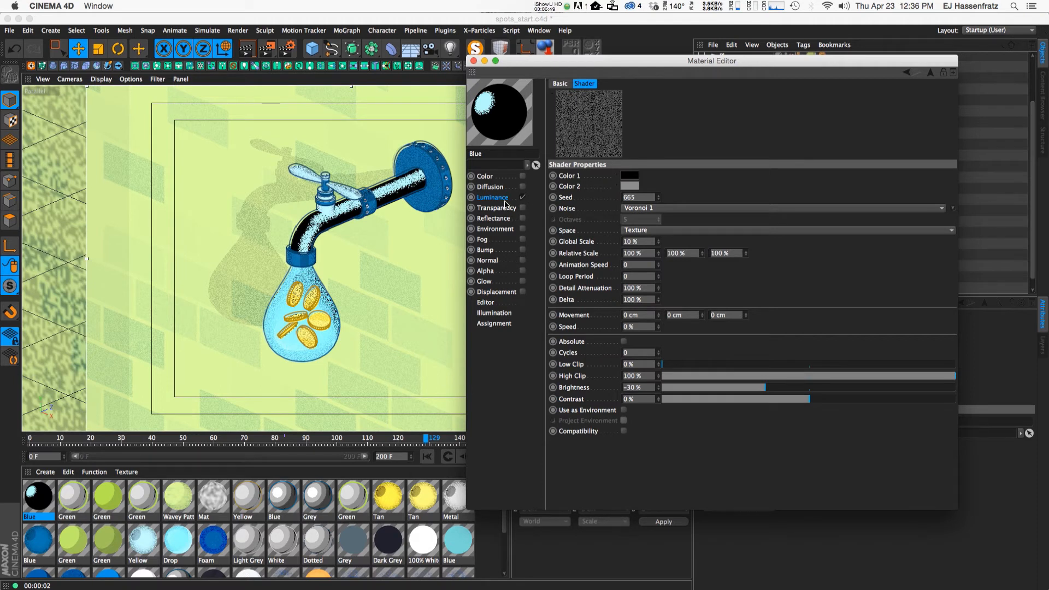
Return to the Spots shader's settings, try a grey gap color of about 58% value, and reset it to white.
{"action": "left_click", "coordinate": [506, 201]}
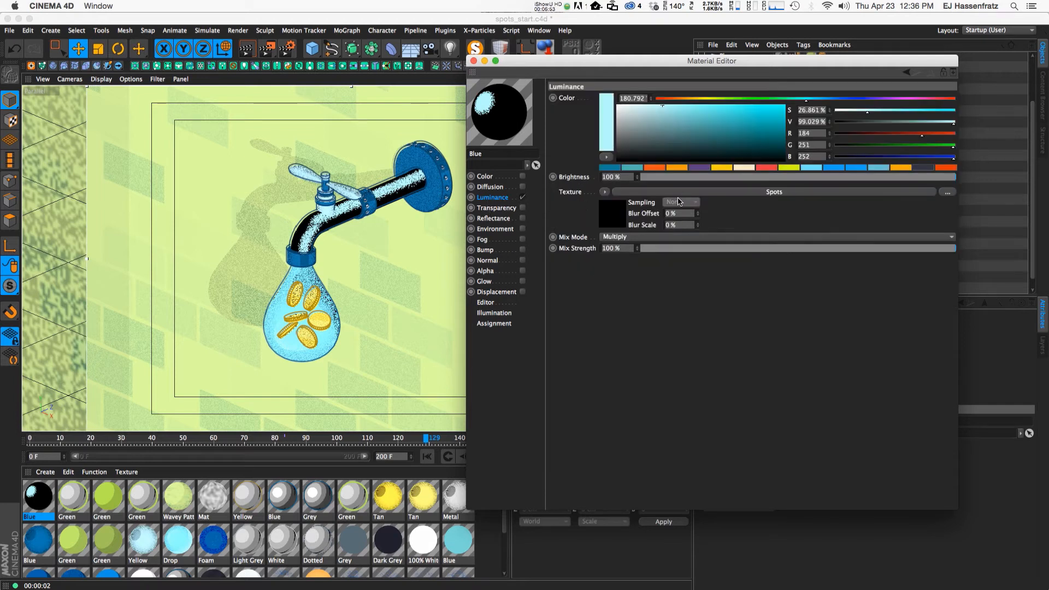
{"action": "left_click", "coordinate": [678, 193]}
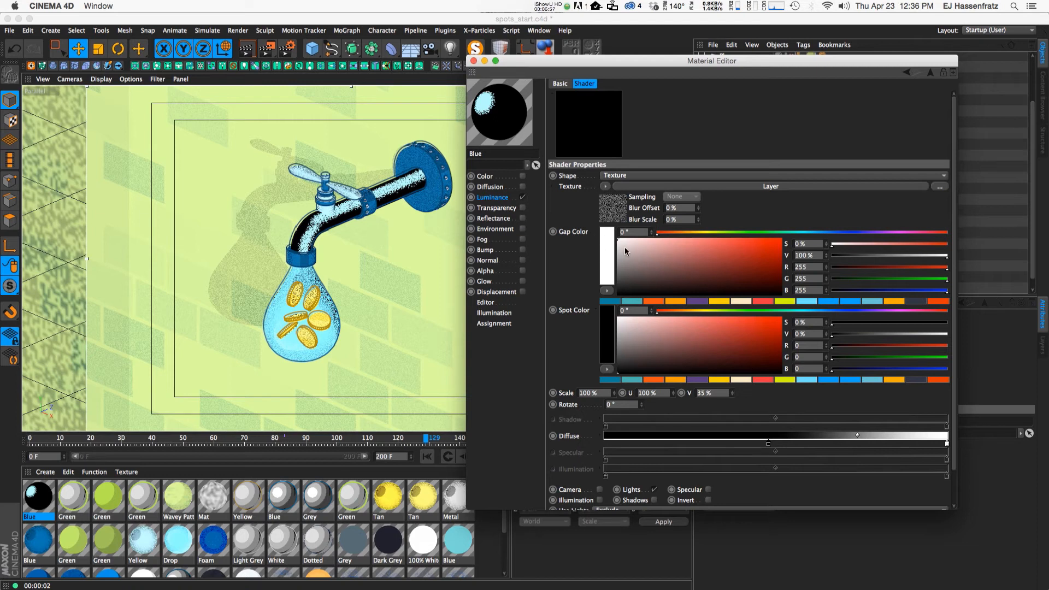
{"action": "left_click_drag", "start_coordinate": [634, 238], "coordinate": [607, 261]}
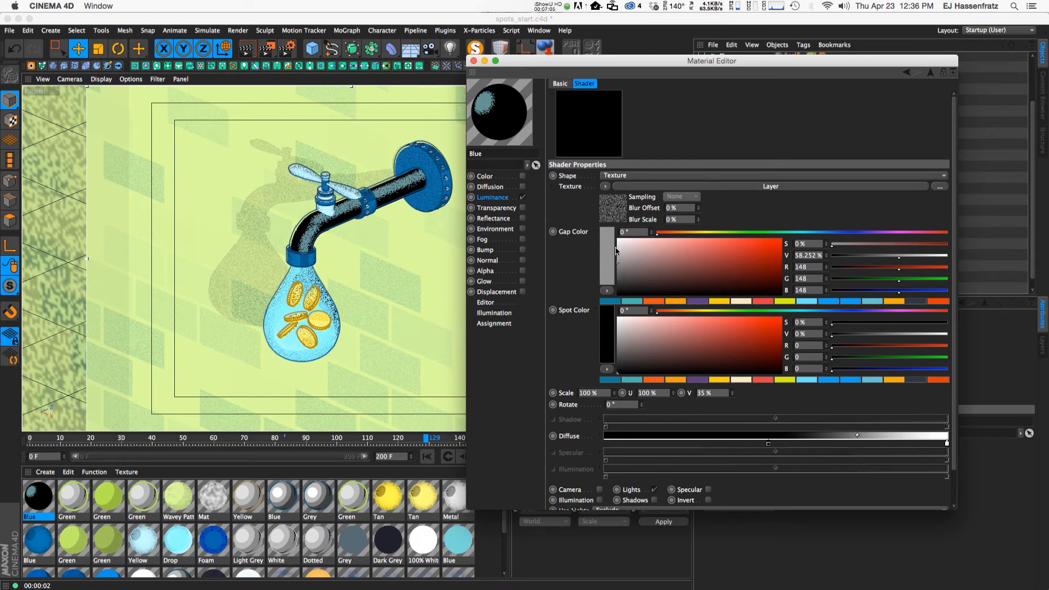
{"action": "left_click_drag", "start_coordinate": [616, 251], "coordinate": [617, 239]}
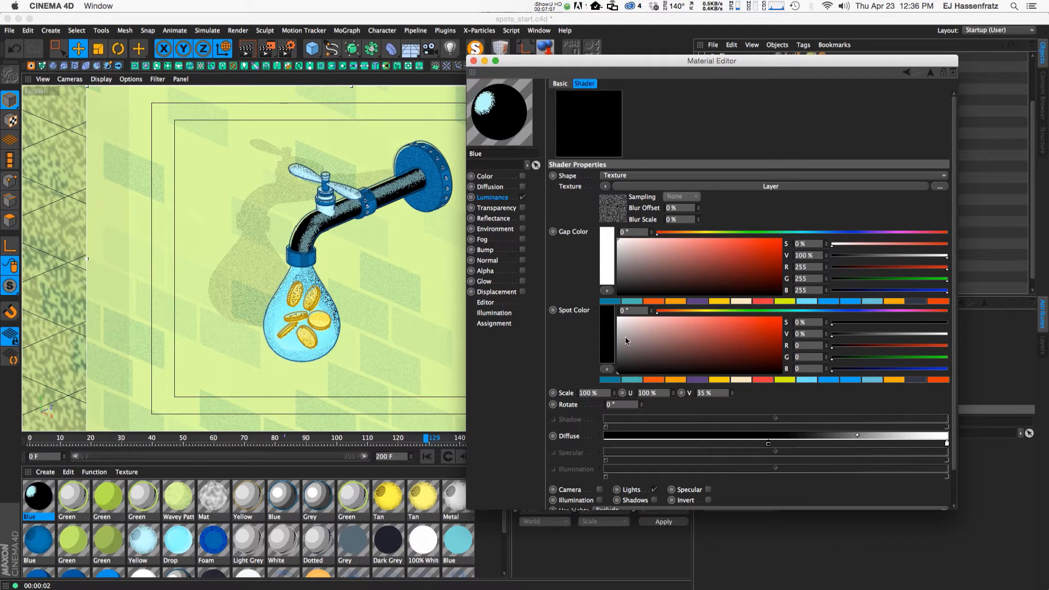
Set the Spots shader's spot color to a dark grey of about 37% value and move the Diffuse gradient's black knot to its start.
{"action": "left_click_drag", "start_coordinate": [631, 360], "coordinate": [641, 323]}
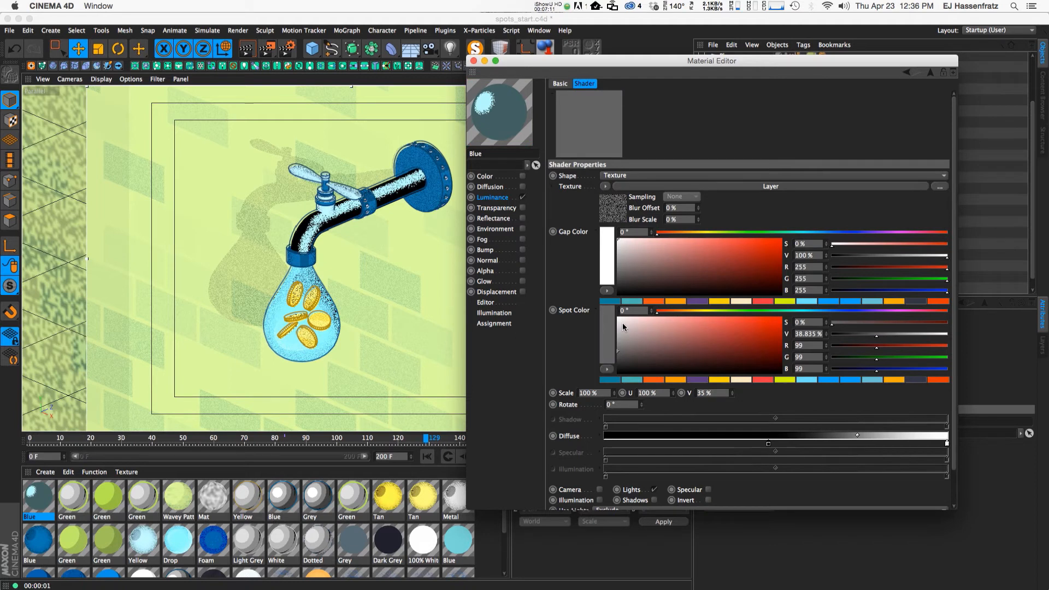
{"action": "left_click_drag", "start_coordinate": [627, 350], "coordinate": [618, 344]}
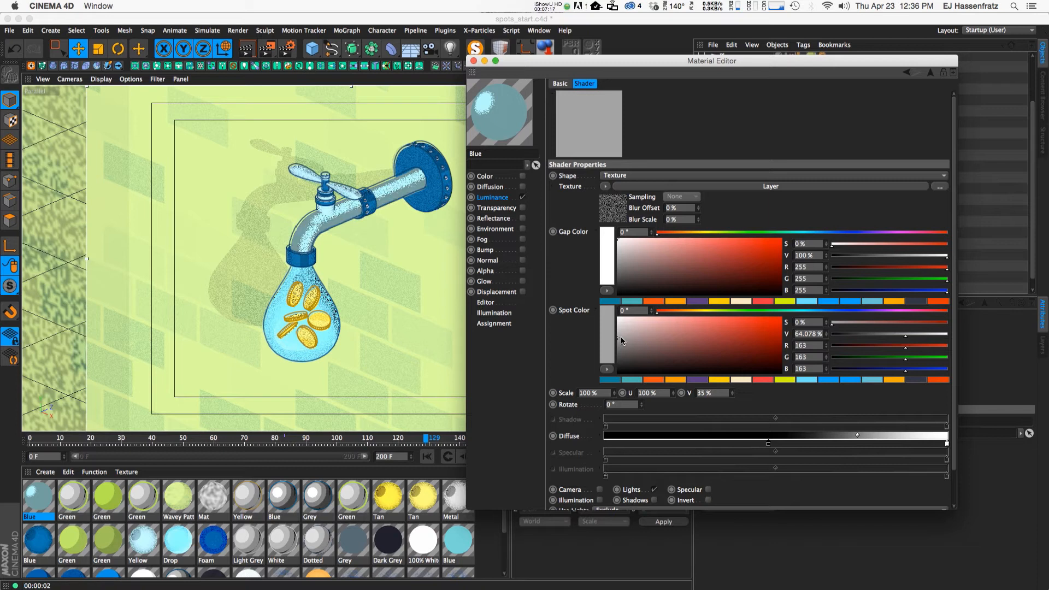
{"action": "left_click", "coordinate": [618, 354]}
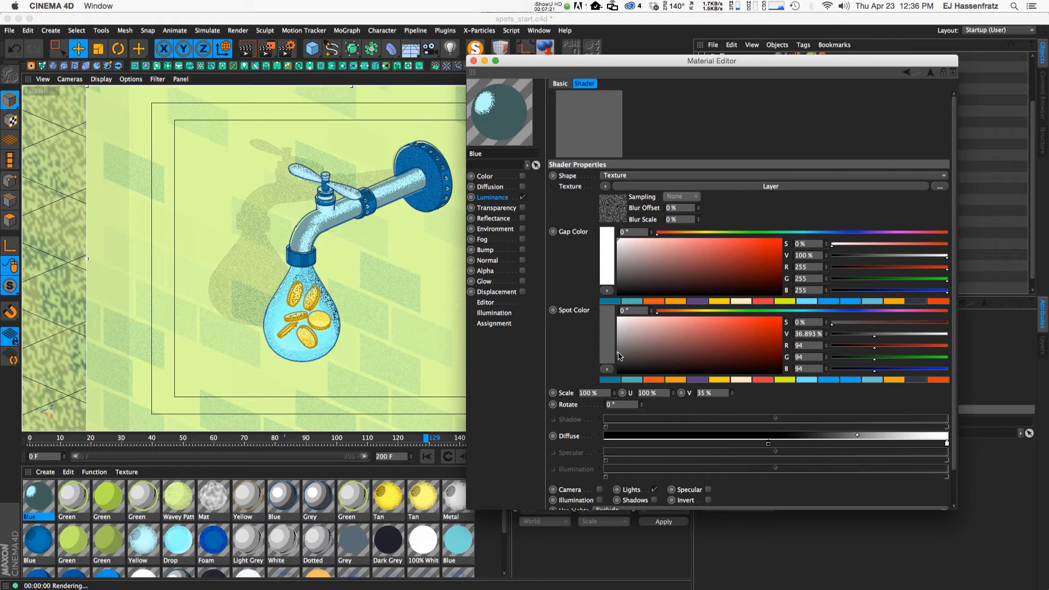
{"action": "left_click_drag", "start_coordinate": [769, 445], "coordinate": [604, 456]}
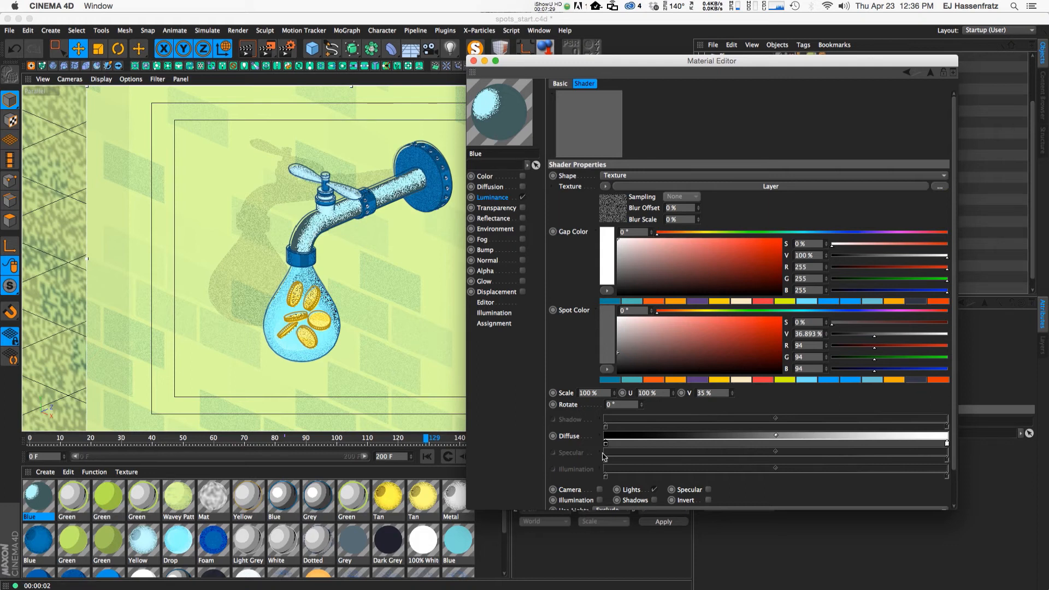
Try a global scale of 22% on the Layer texture's lower Voronoi 1 noise, and reset it to 10%.
{"action": "left_click", "coordinate": [684, 186]}
{"action": "left_click", "coordinate": [591, 213]}
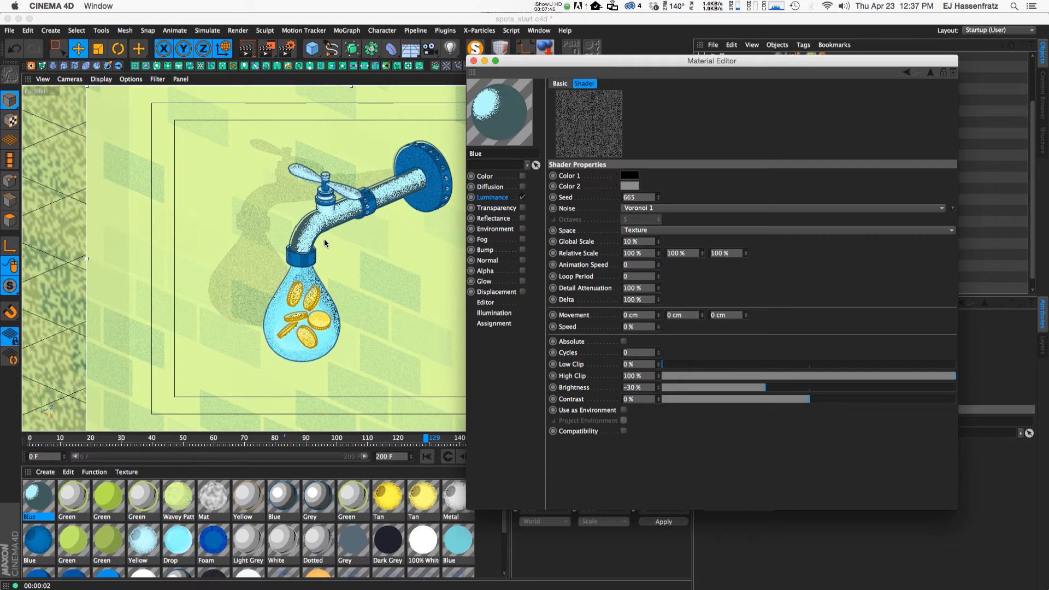
{"action": "left_click_drag", "start_coordinate": [658, 242], "coordinate": [660, 245]}
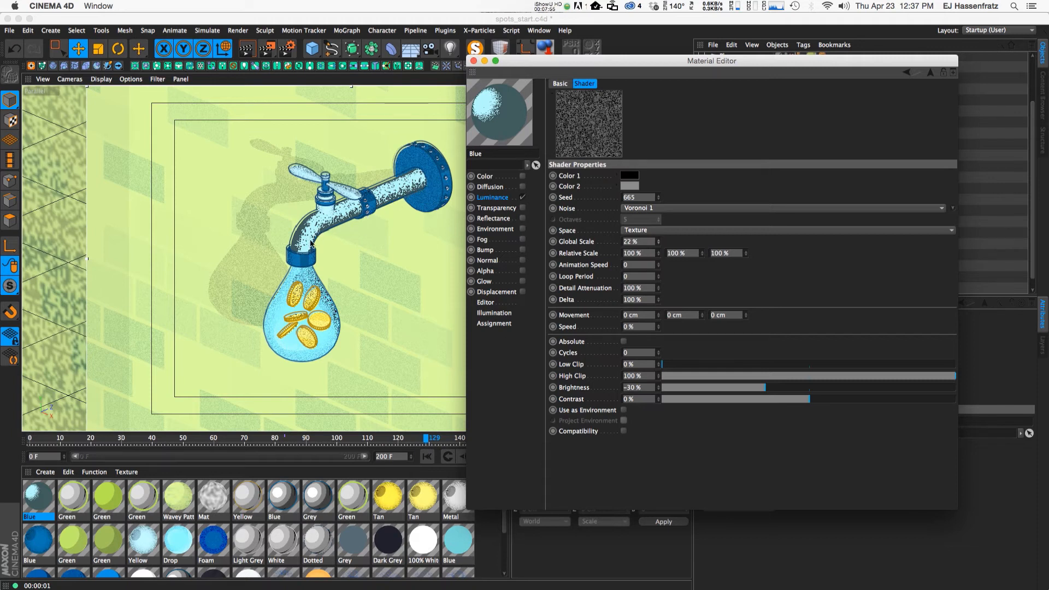
{"action": "left_click", "coordinate": [659, 244]}
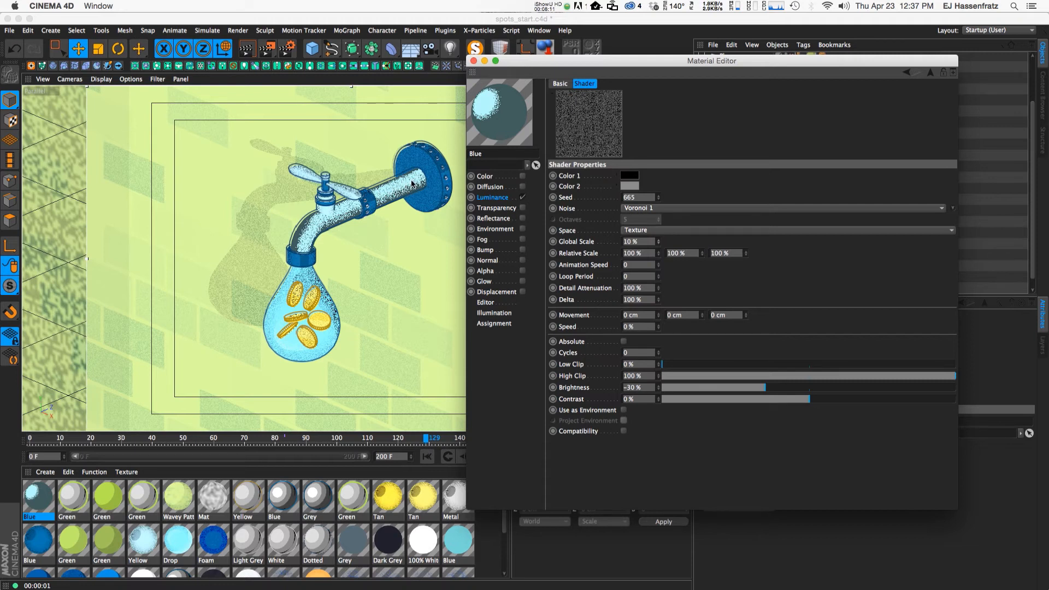
Open the Layer texture's upper noise, try a 2% global scale before restoring 5%, and set its brightness to 9%.
{"action": "left_click", "coordinate": [488, 197]}
{"action": "left_click", "coordinate": [654, 191]}
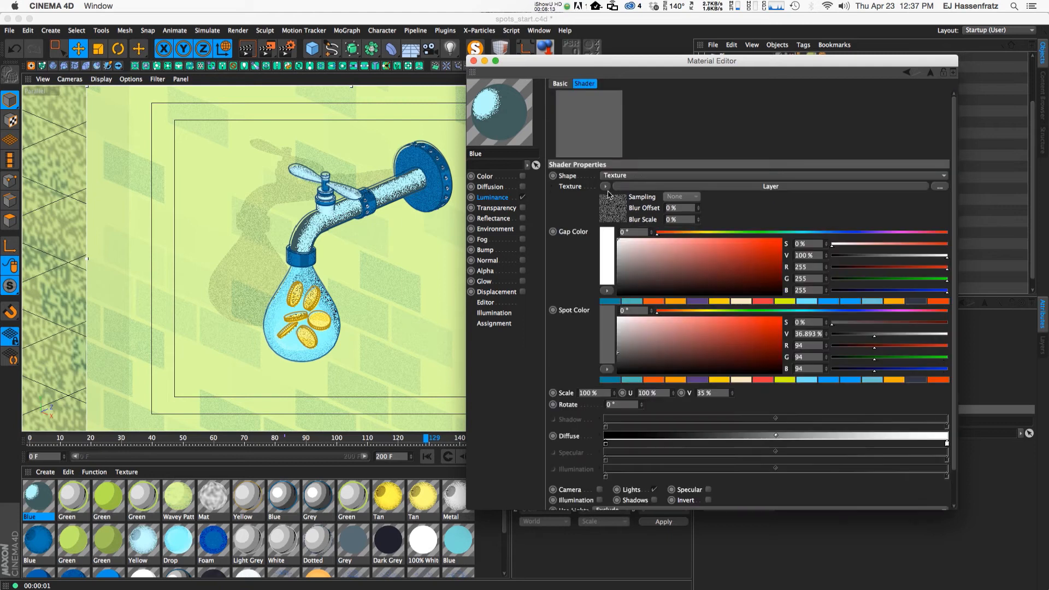
{"action": "left_click", "coordinate": [623, 187]}
{"action": "left_click", "coordinate": [589, 199]}
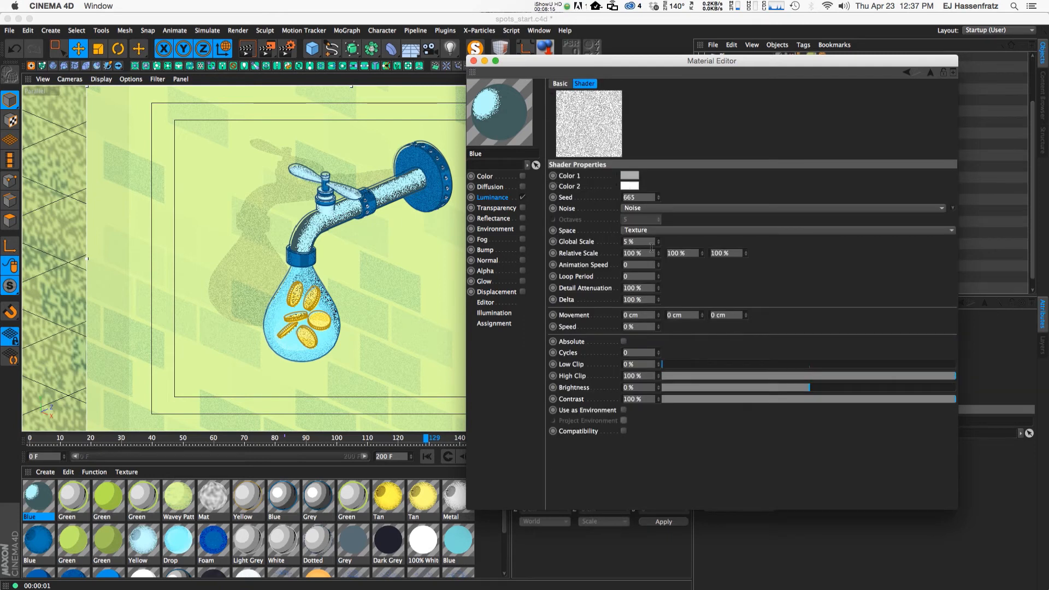
{"action": "left_click_drag", "start_coordinate": [656, 243], "coordinate": [658, 253]}
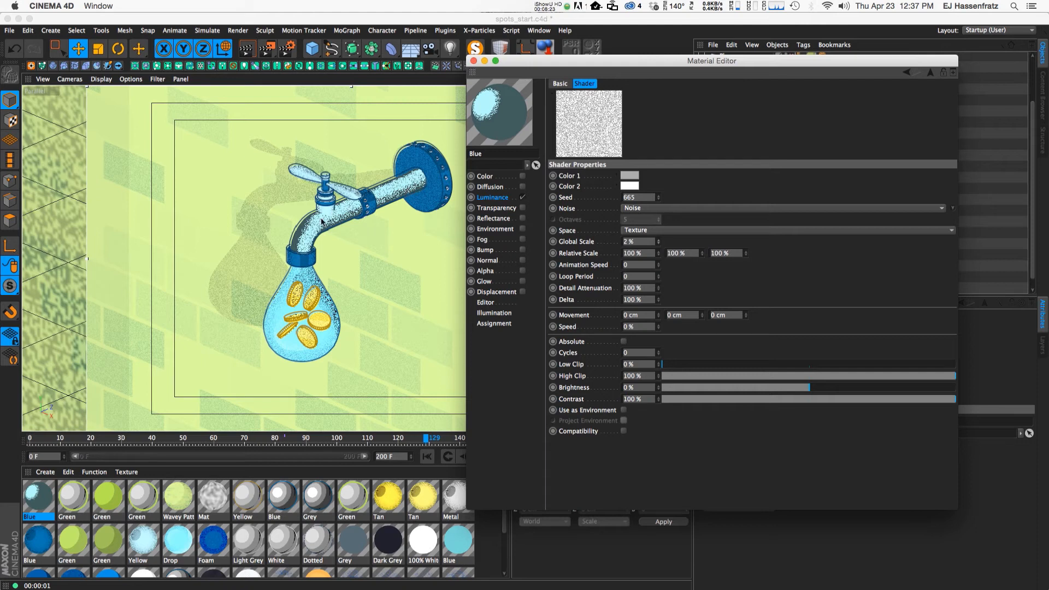
{"action": "left_click", "coordinate": [660, 241]}
{"action": "left_click", "coordinate": [659, 241]}
{"action": "left_click", "coordinate": [660, 240]}
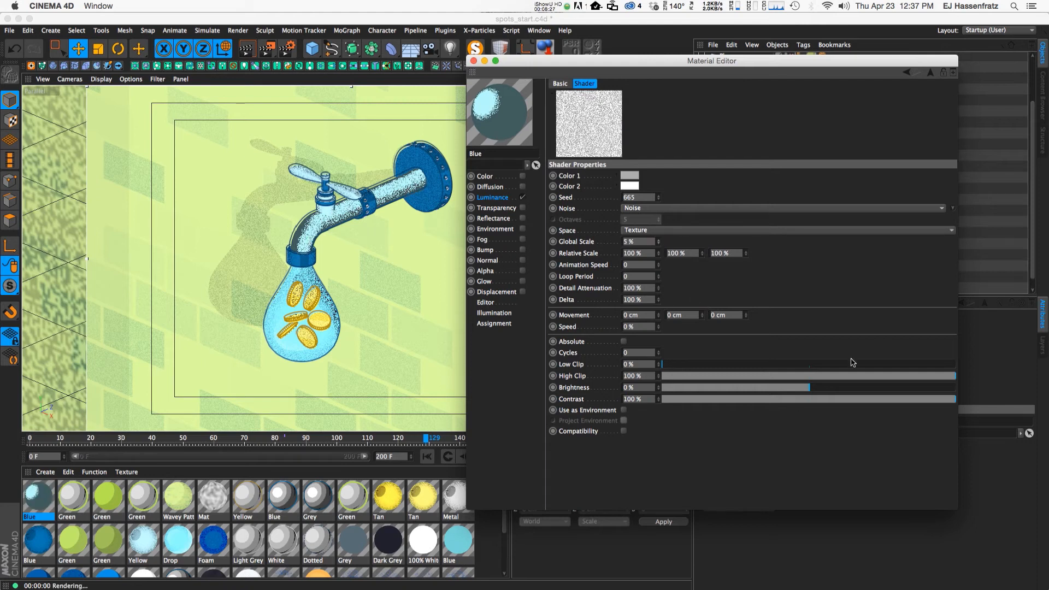
{"action": "left_click", "coordinate": [836, 388]}
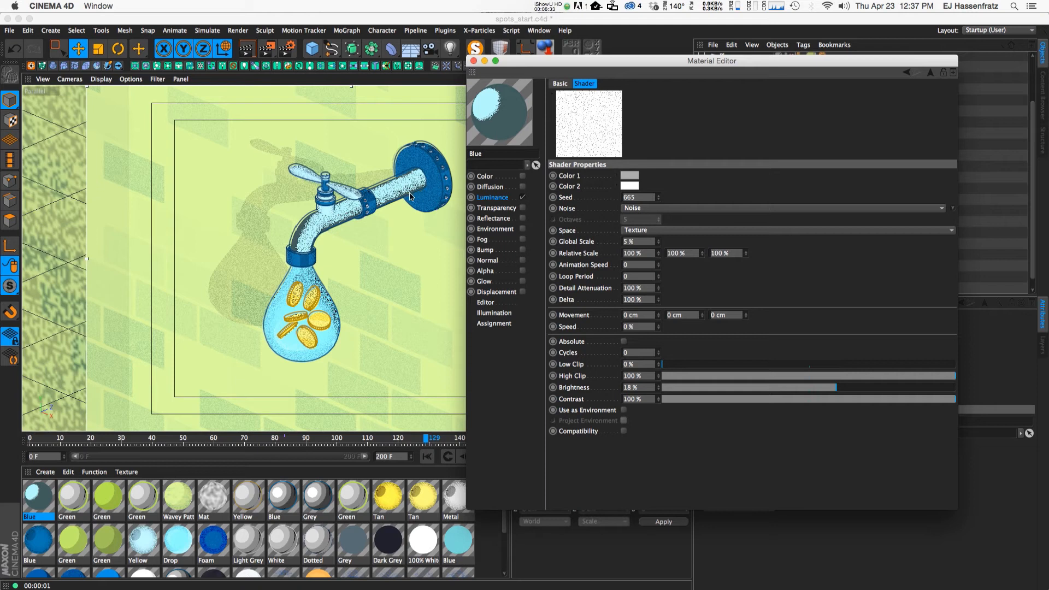
{"action": "left_click", "coordinate": [822, 387]}
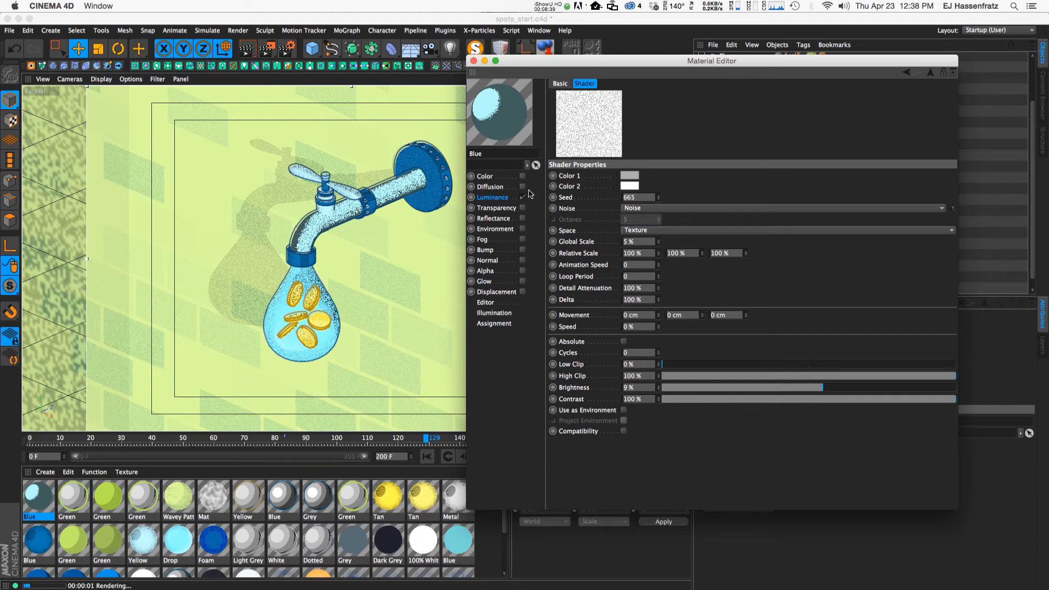
Try opacities of 65% and 14% on the Overlay noise in the Layer shader, and reset it to 100%.
{"action": "left_click", "coordinate": [493, 198]}
{"action": "left_click", "coordinate": [635, 193]}
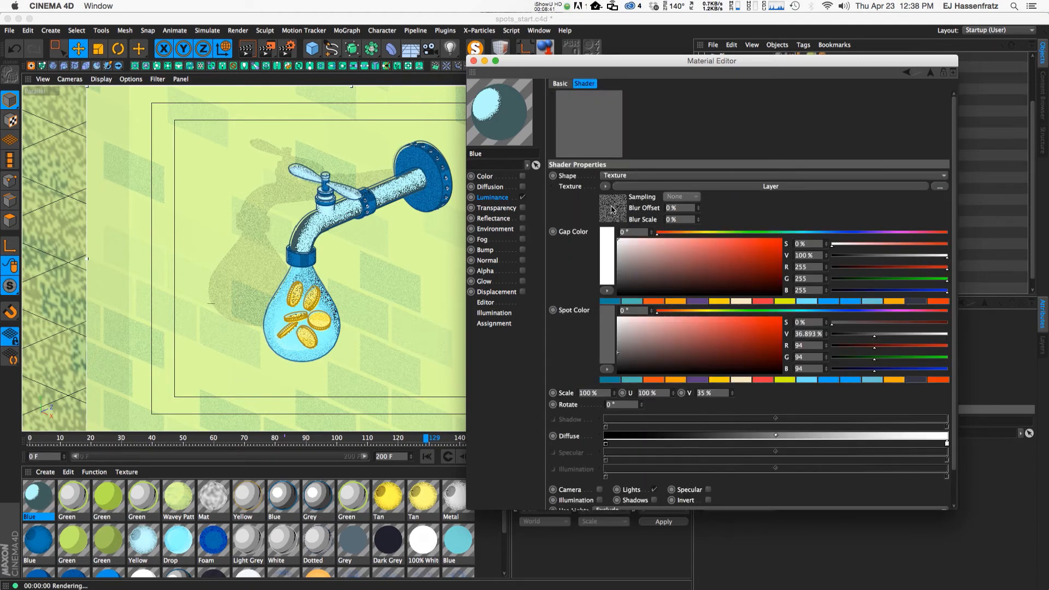
{"action": "left_click", "coordinate": [632, 188]}
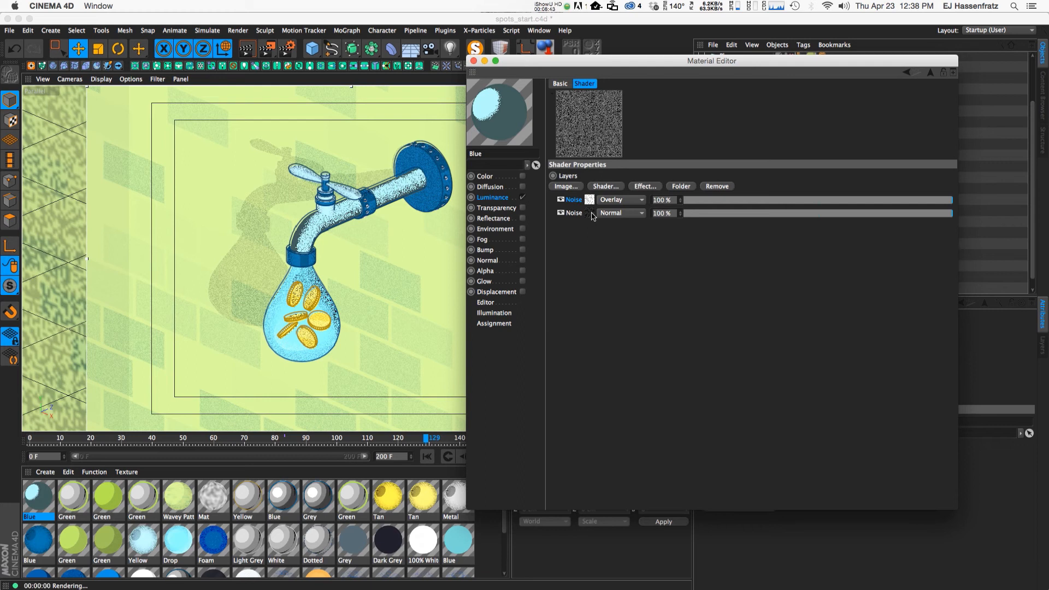
{"action": "left_click", "coordinate": [857, 201]}
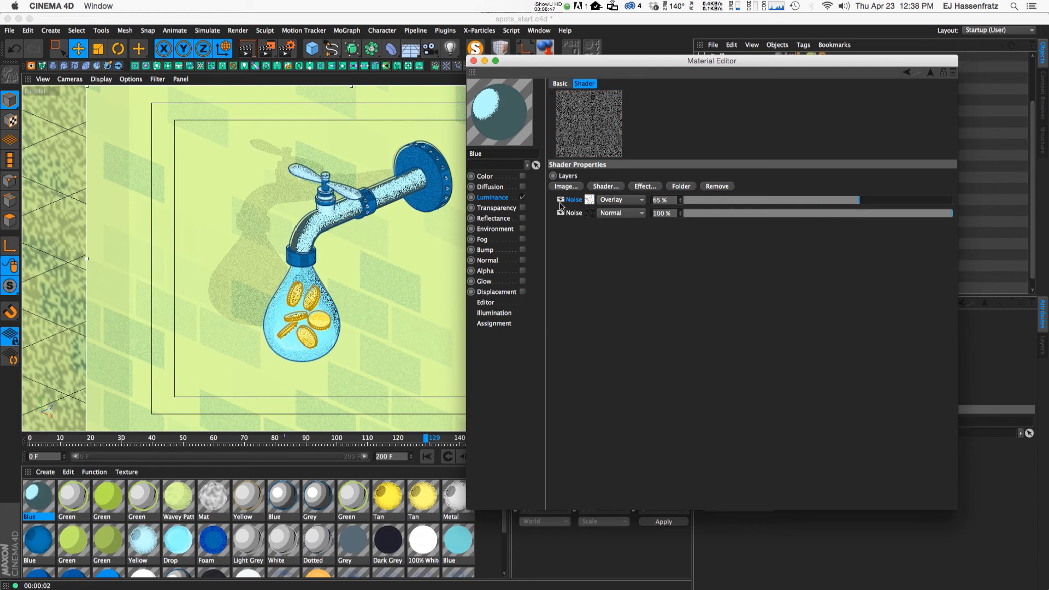
{"action": "left_click", "coordinate": [721, 201]}
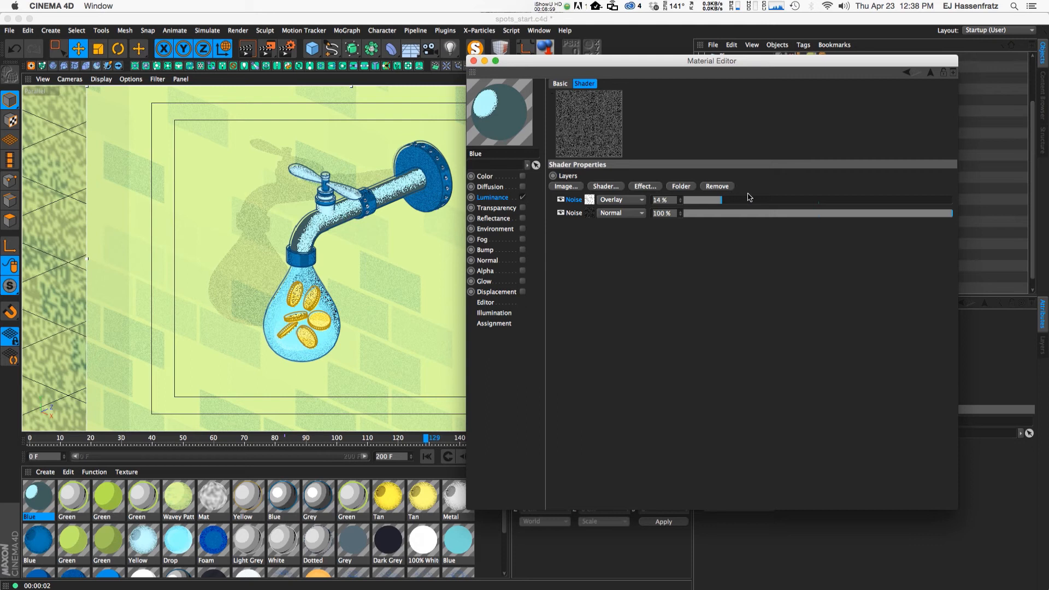
{"action": "left_click_drag", "start_coordinate": [749, 199], "coordinate": [984, 197]}
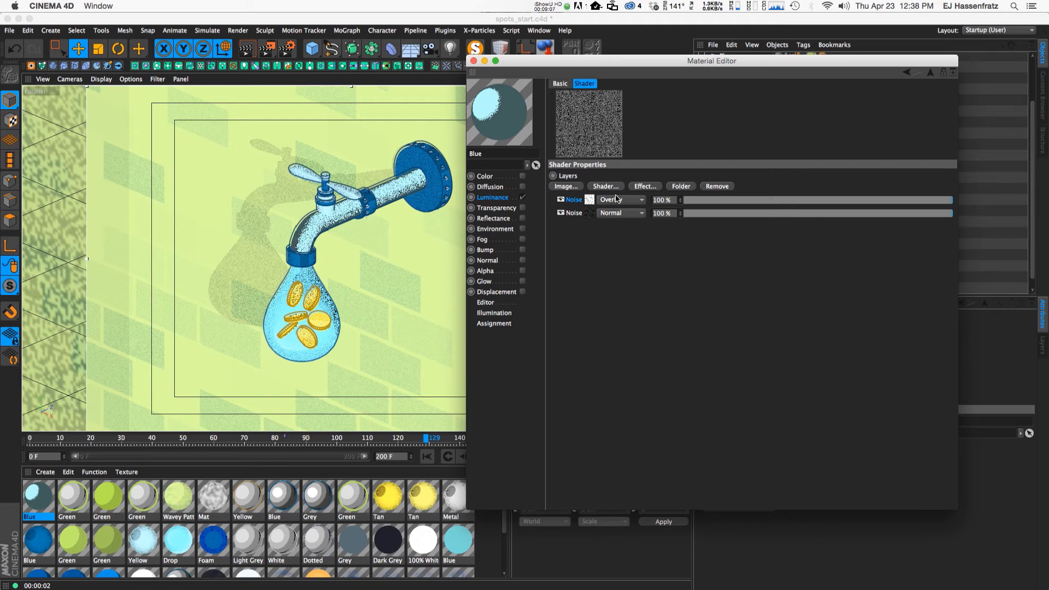
Open the lower Voronoi 1 noise, try a brightness of 24%, and lower it to -28% with the contrast at 0%.
{"action": "left_click", "coordinate": [590, 201]}
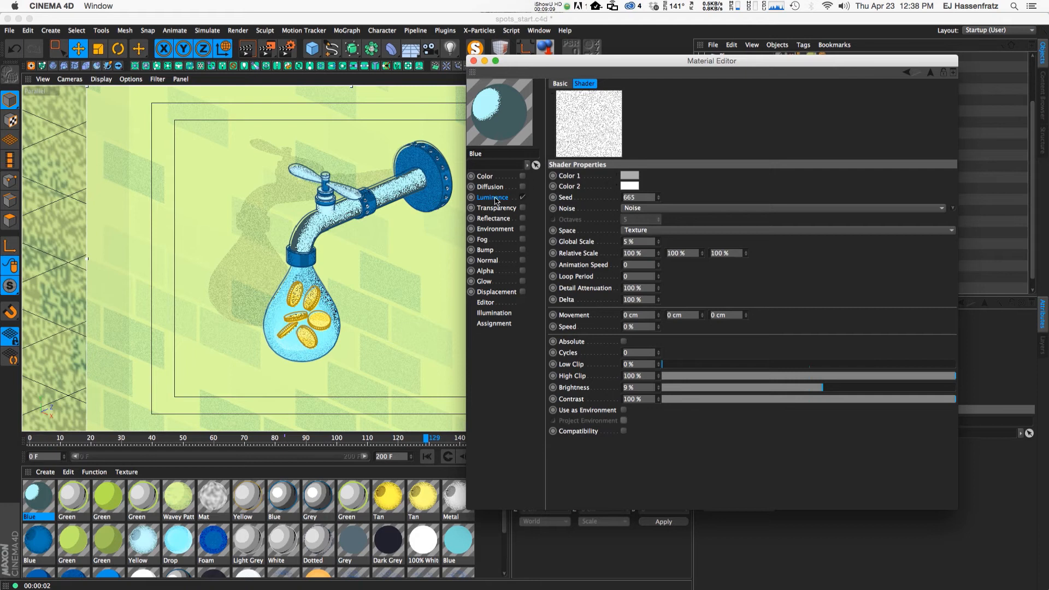
{"action": "left_click", "coordinate": [495, 202]}
{"action": "left_click", "coordinate": [641, 193]}
{"action": "left_click", "coordinate": [629, 186]}
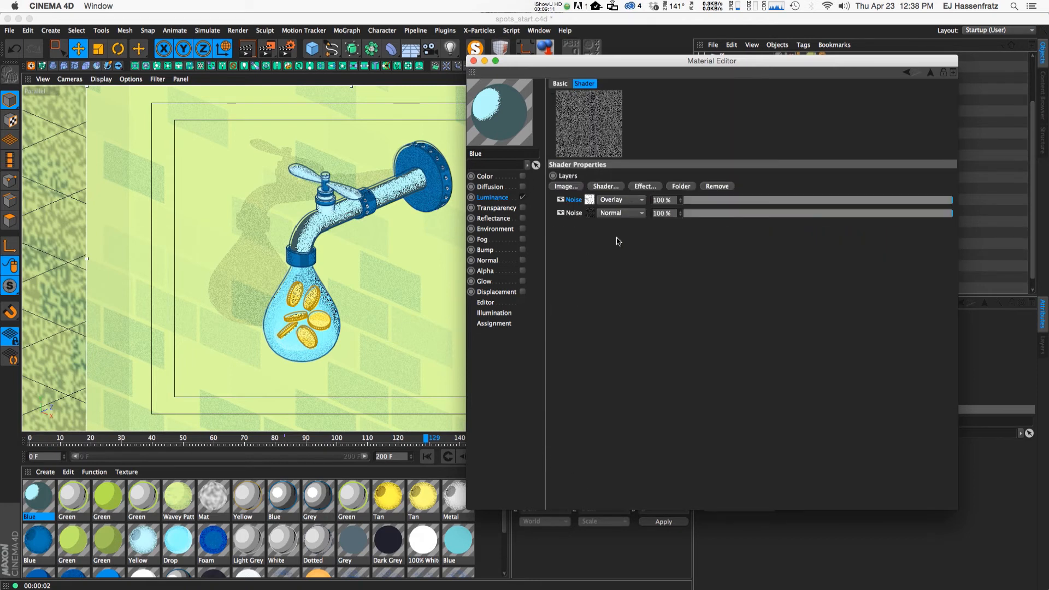
{"action": "left_click", "coordinate": [590, 213]}
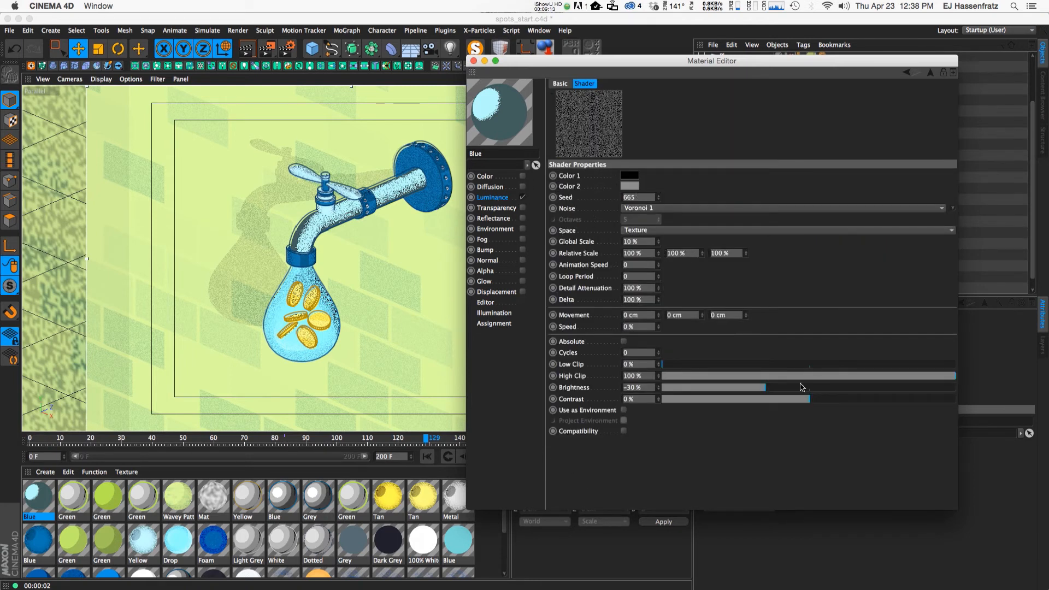
{"action": "left_click_drag", "start_coordinate": [818, 401], "coordinate": [858, 399]}
{"action": "mouse_move", "coordinate": [864, 401]}
{"action": "left_mouse_down"}
{"action": "mouse_move", "coordinate": [723, 402]}
{"action": "mouse_move", "coordinate": [830, 402]}
{"action": "mouse_move", "coordinate": [815, 402]}
{"action": "mouse_move", "coordinate": [850, 389]}
{"action": "left_mouse_up"}
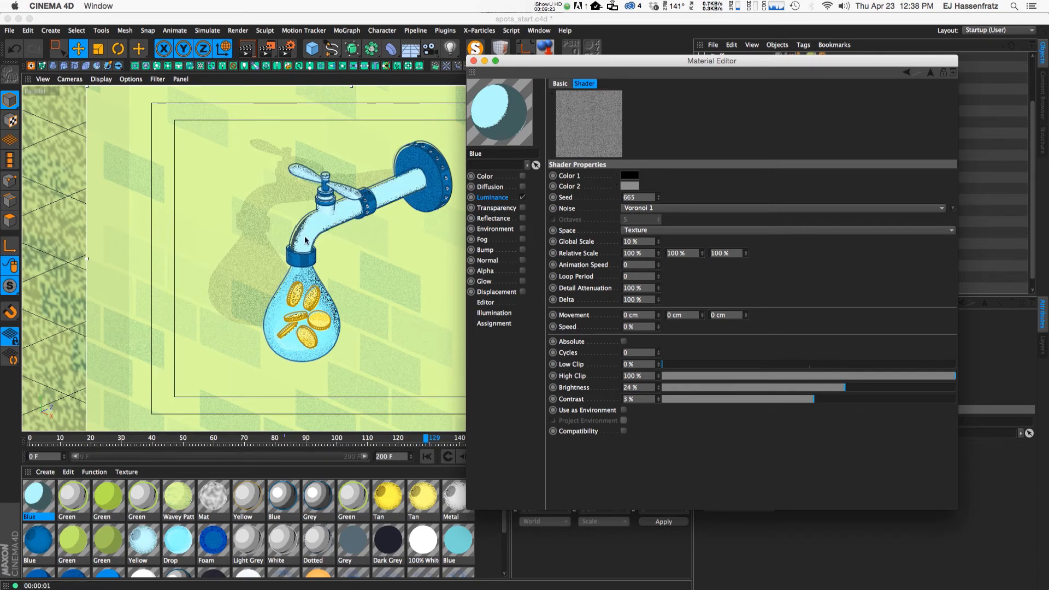
{"action": "left_click_drag", "start_coordinate": [844, 387], "coordinate": [810, 404]}
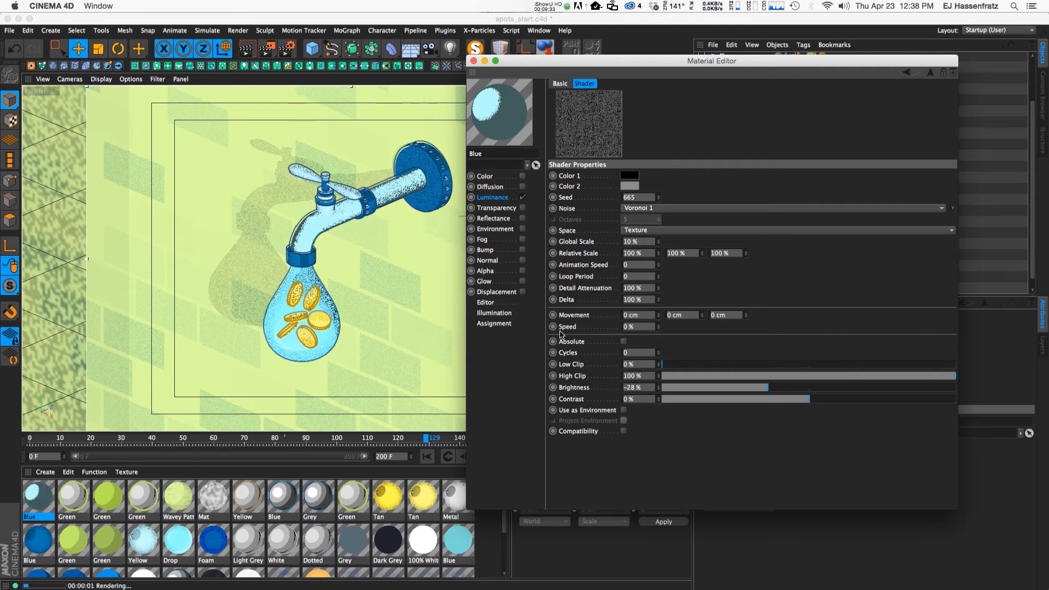
Try brightness values of -53%, 23% and -20% on the lower Voronoi 1 noise, and settle on -15%.
{"action": "left_click_drag", "start_coordinate": [769, 391], "coordinate": [731, 394]}
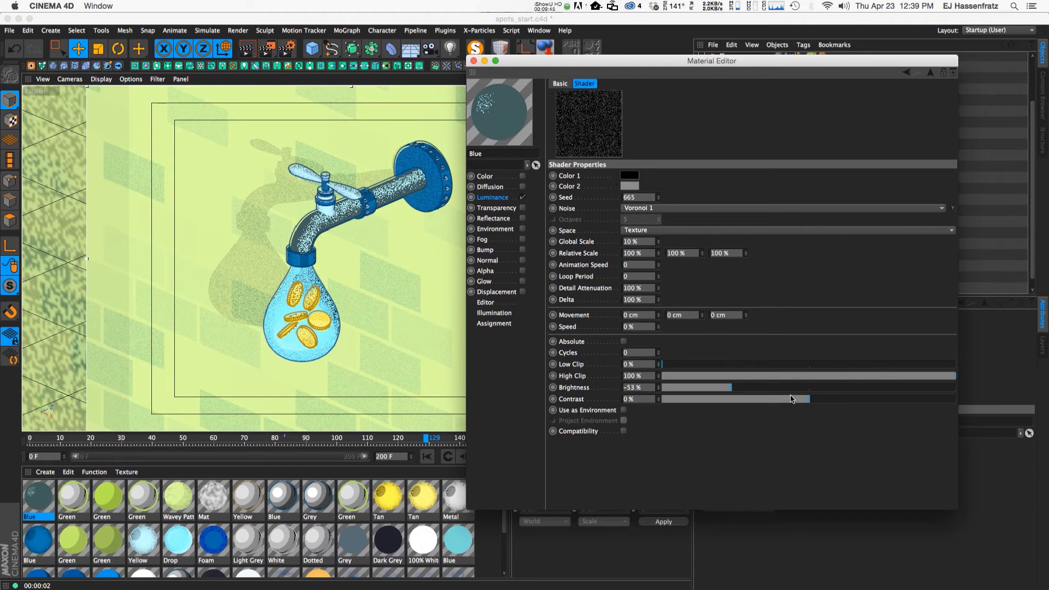
{"action": "left_click", "coordinate": [845, 388]}
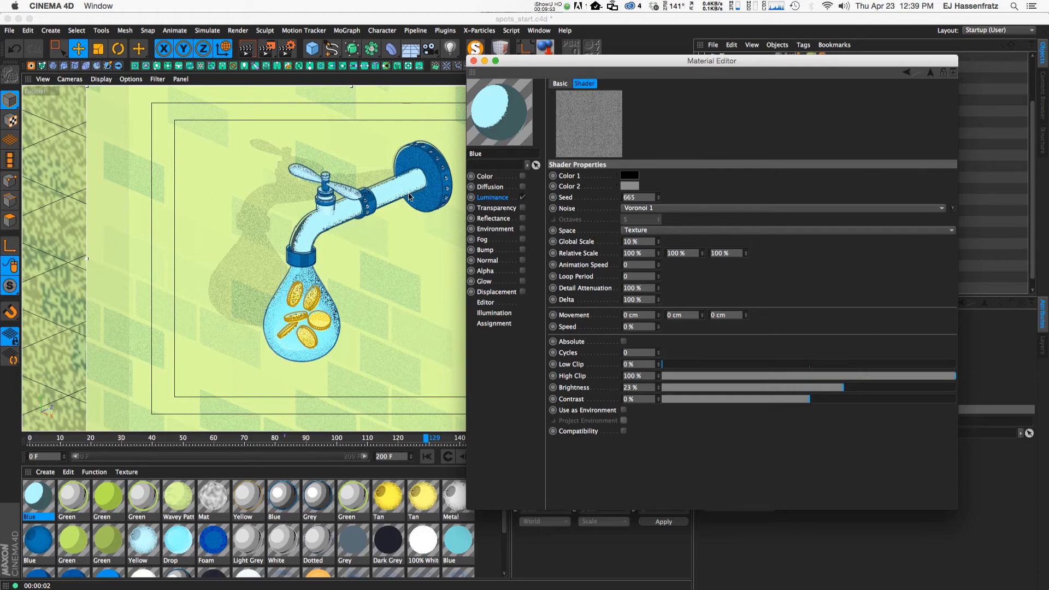
{"action": "left_click_drag", "start_coordinate": [812, 388], "coordinate": [783, 391]}
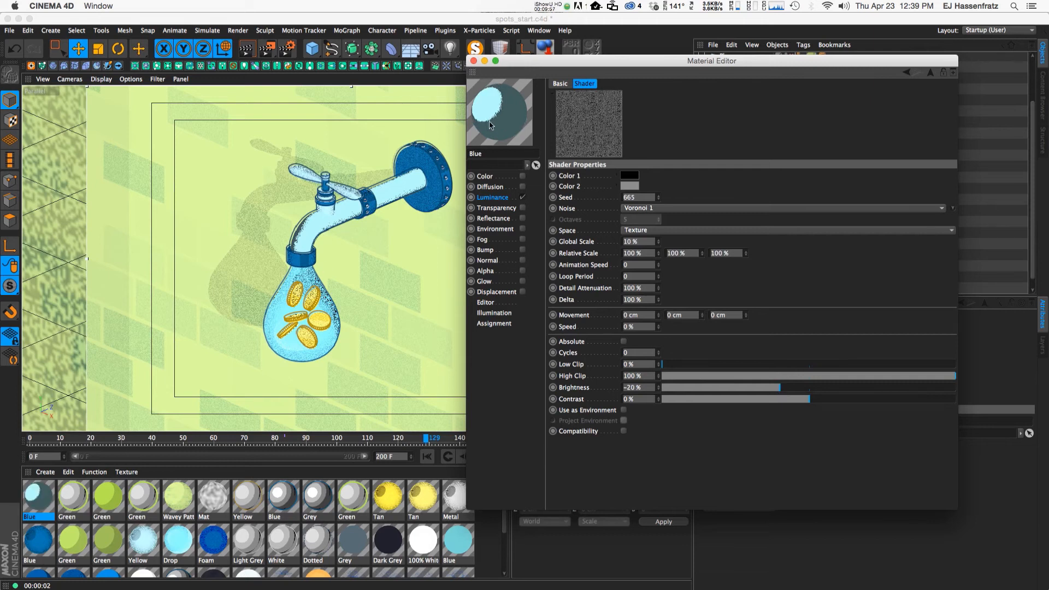
{"action": "left_click_drag", "start_coordinate": [606, 62], "coordinate": [672, 100]}
{"action": "left_click_drag", "start_coordinate": [803, 423], "coordinate": [801, 424]}
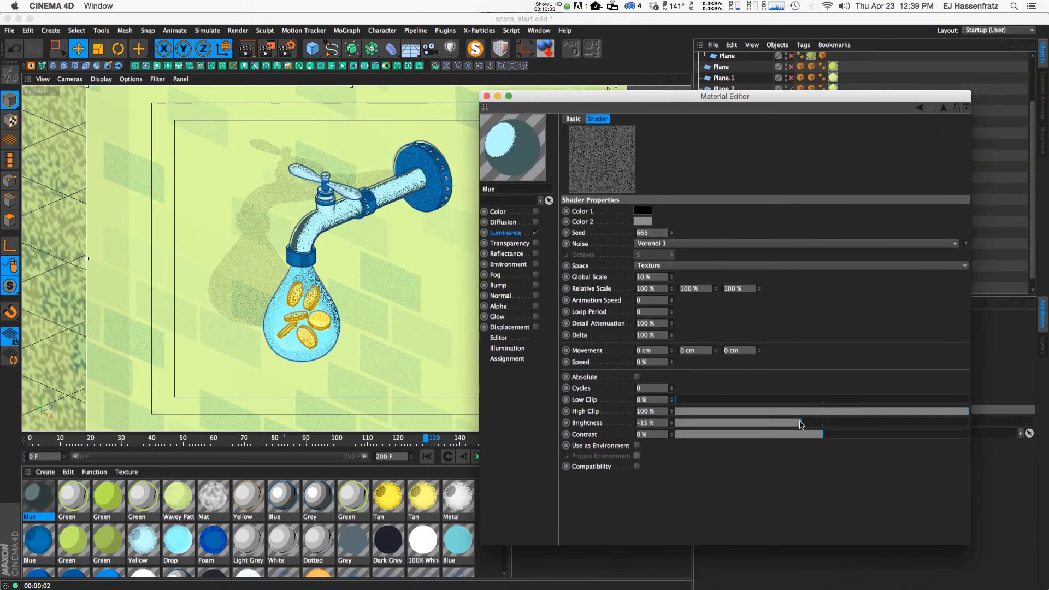
Return to the Spots shader, add a grey knot near the dark end of the Diffuse gradient, and adjust its grey value.
{"action": "left_click", "coordinate": [504, 234]}
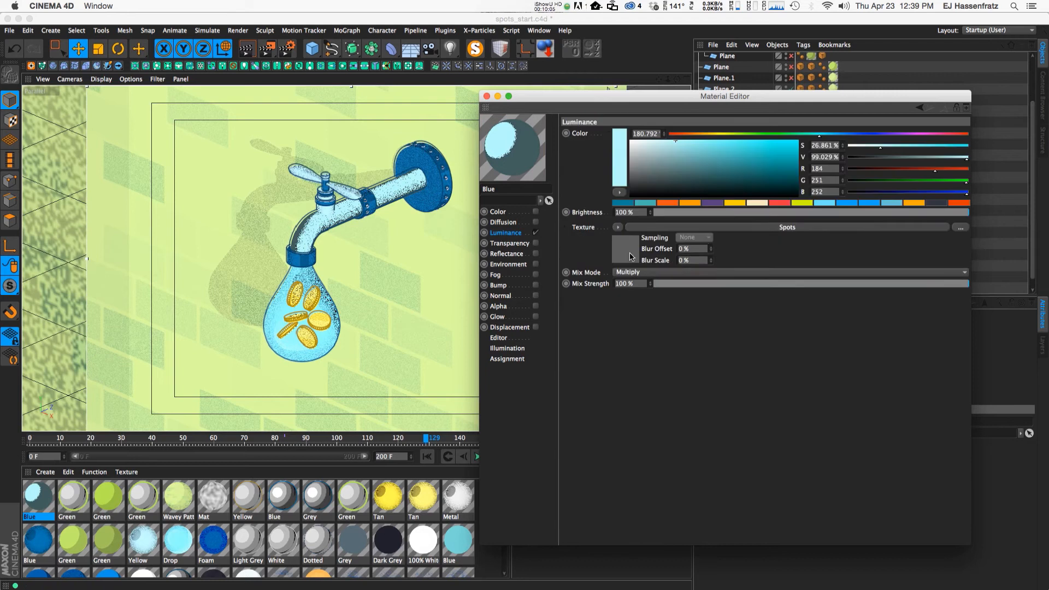
{"action": "left_click", "coordinate": [632, 243]}
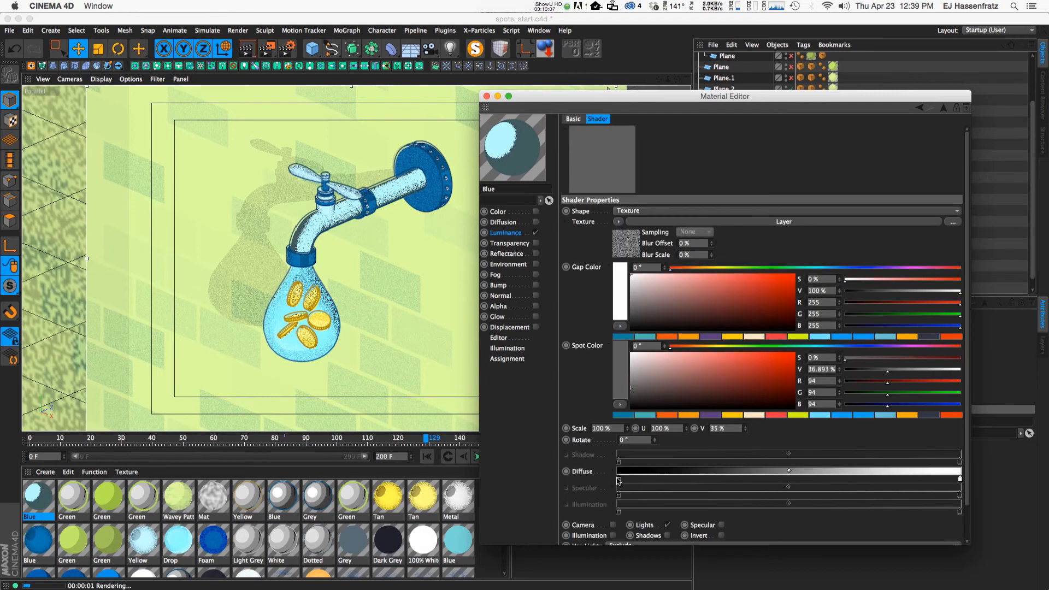
{"action": "double_click", "coordinate": [647, 481]}
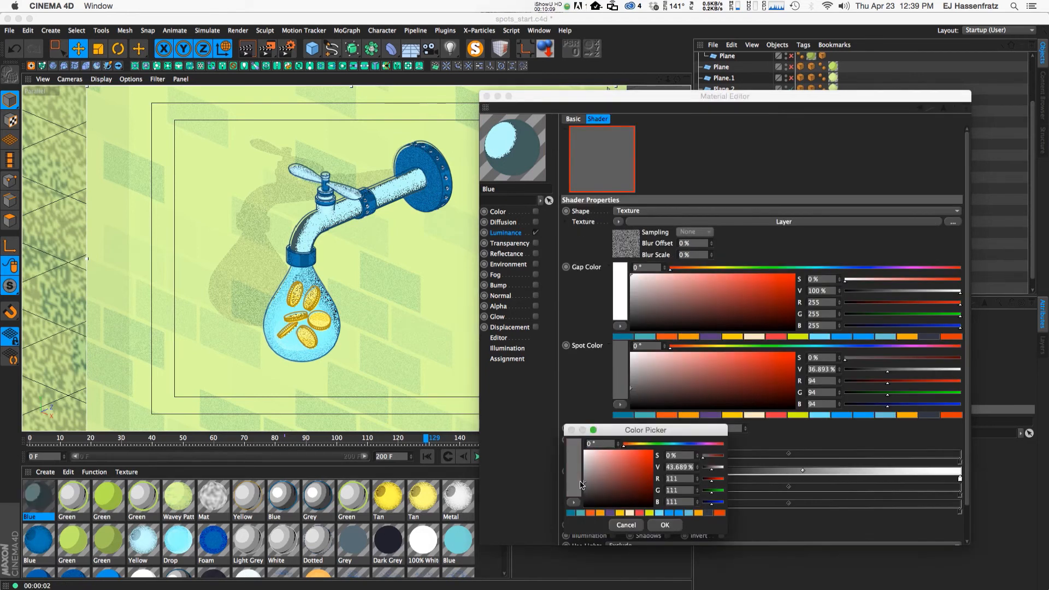
{"action": "left_click", "coordinate": [664, 525]}
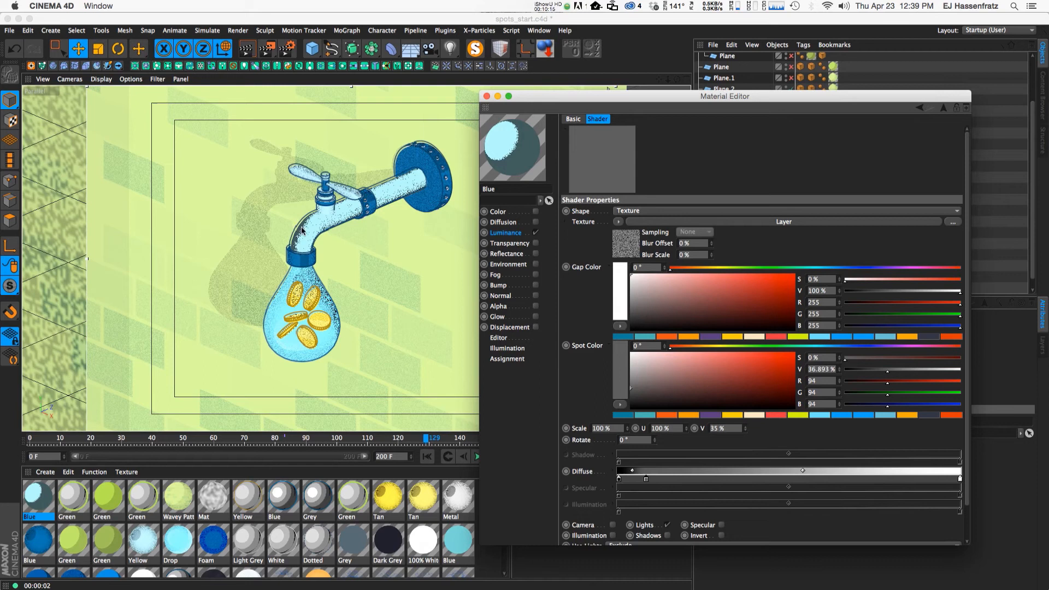
{"action": "double_click", "coordinate": [646, 479]}
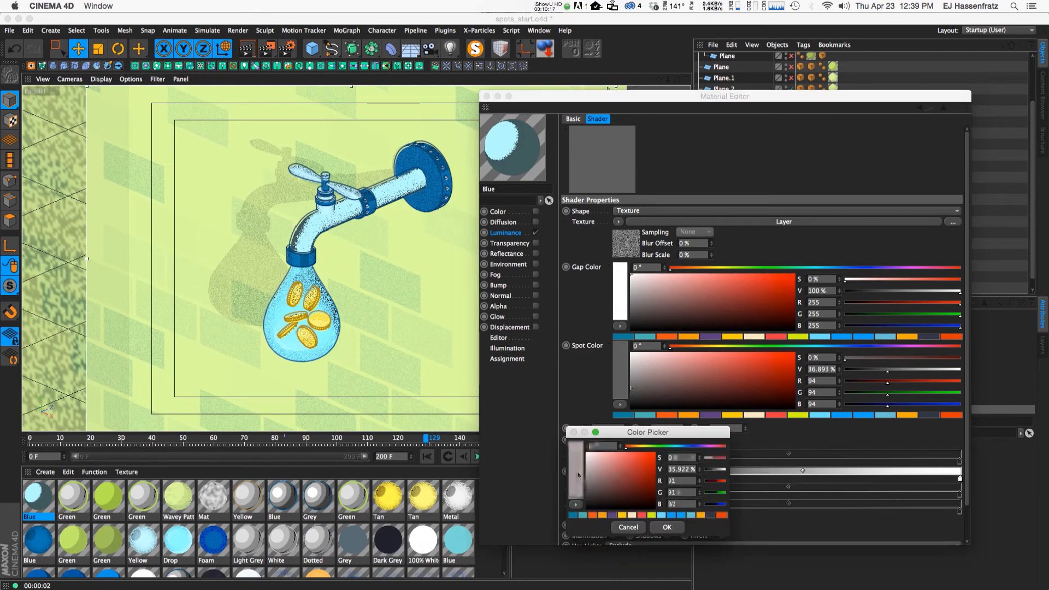
{"action": "left_click", "coordinate": [669, 529]}
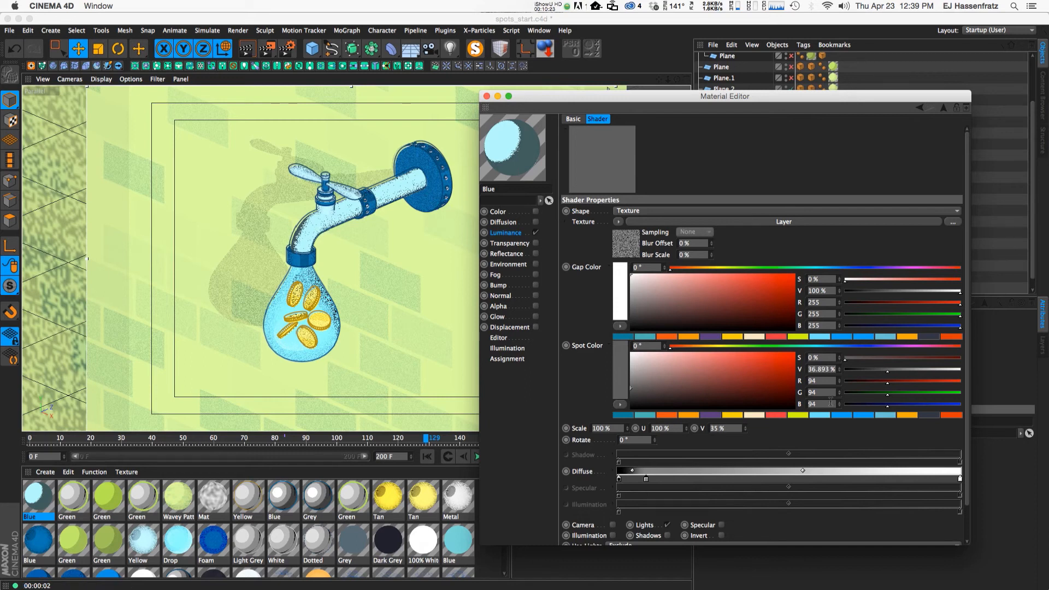
Move the Diffuse gradient's white knot to about three quarters and the grey knot to about one quarter of its length.
{"action": "left_click_drag", "start_coordinate": [959, 479], "coordinate": [823, 478]}
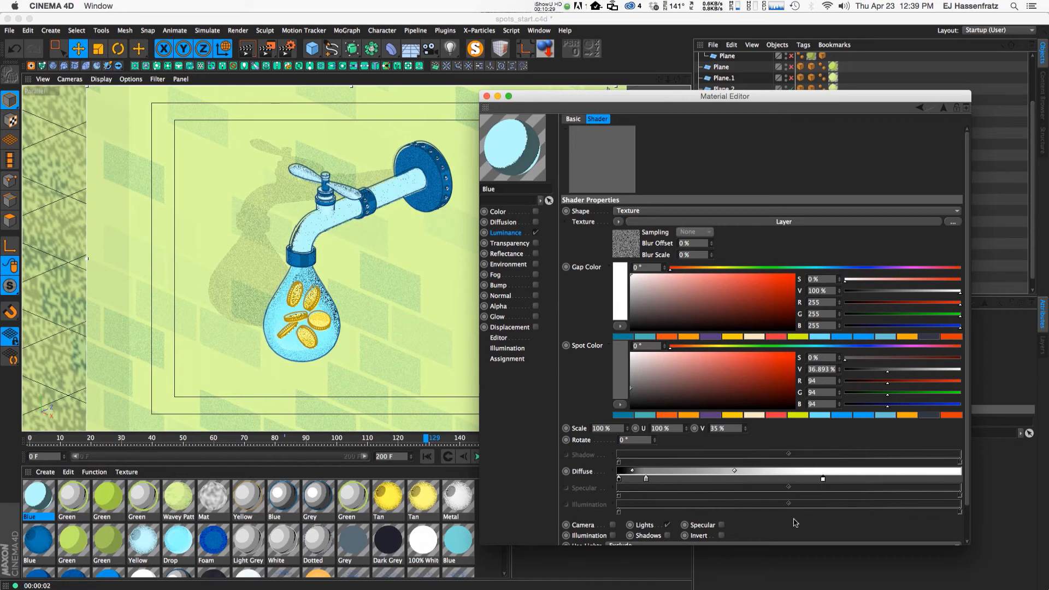
{"action": "left_click_drag", "start_coordinate": [823, 479], "coordinate": [883, 479]}
{"action": "left_click_drag", "start_coordinate": [646, 478], "coordinate": [702, 479]}
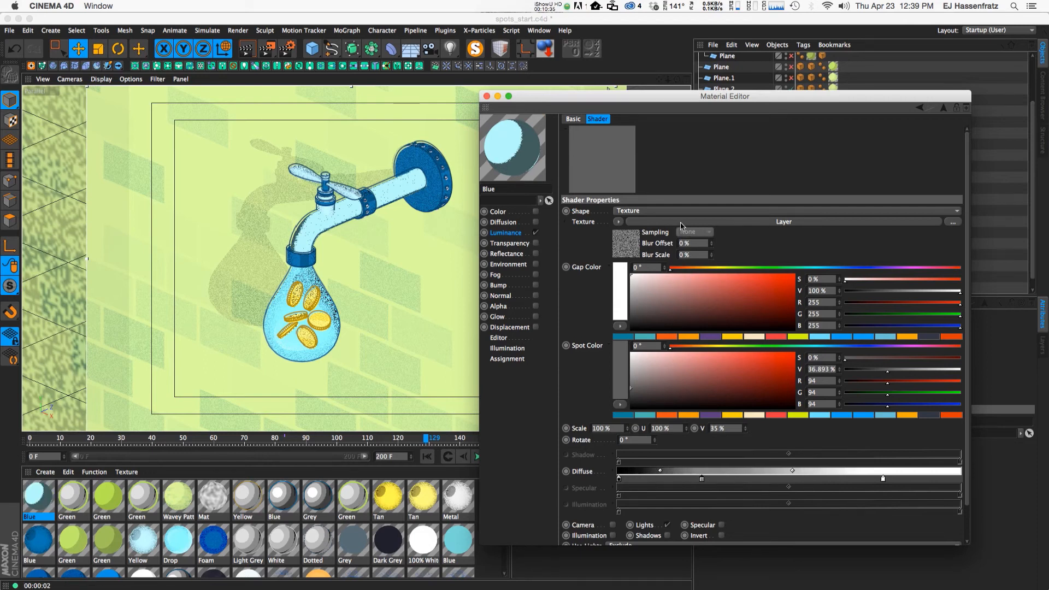
Move the Diffuse gradient's grey knot just past the middle and its white knot to the bright end.
{"action": "left_click_drag", "start_coordinate": [702, 479], "coordinate": [813, 479]}
{"action": "left_click_drag", "start_coordinate": [883, 479], "coordinate": [960, 479]}
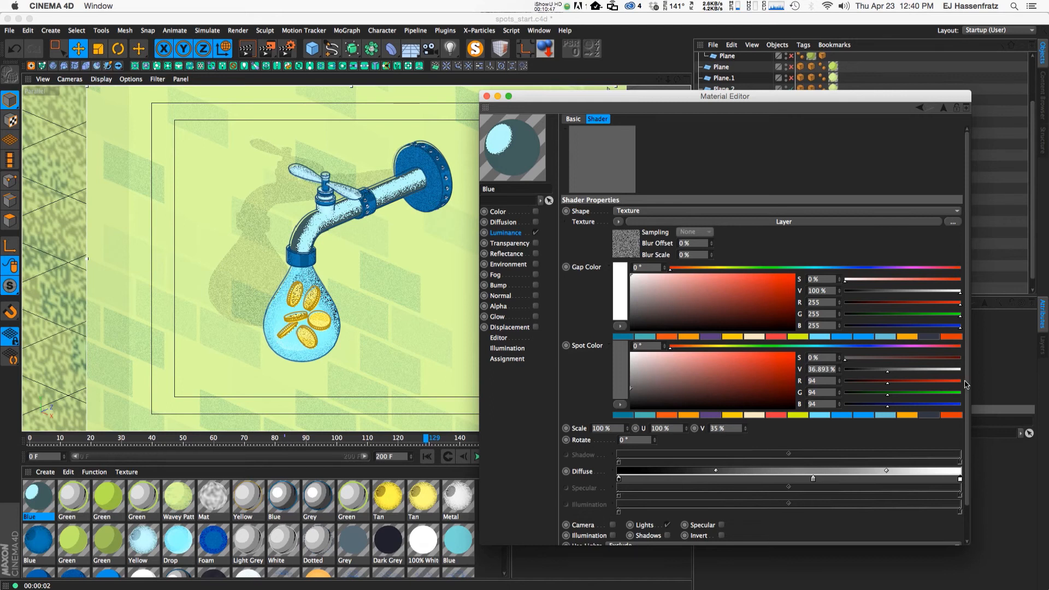
Try the Specular shading option, turn it off again, and move the Diffuse gradient's grey knot to about 30% of its length.
{"action": "scroll", "coordinate": [966, 384], "scroll_direction": "down", "scroll_amount": 2}
{"action": "left_click", "coordinate": [722, 488]}
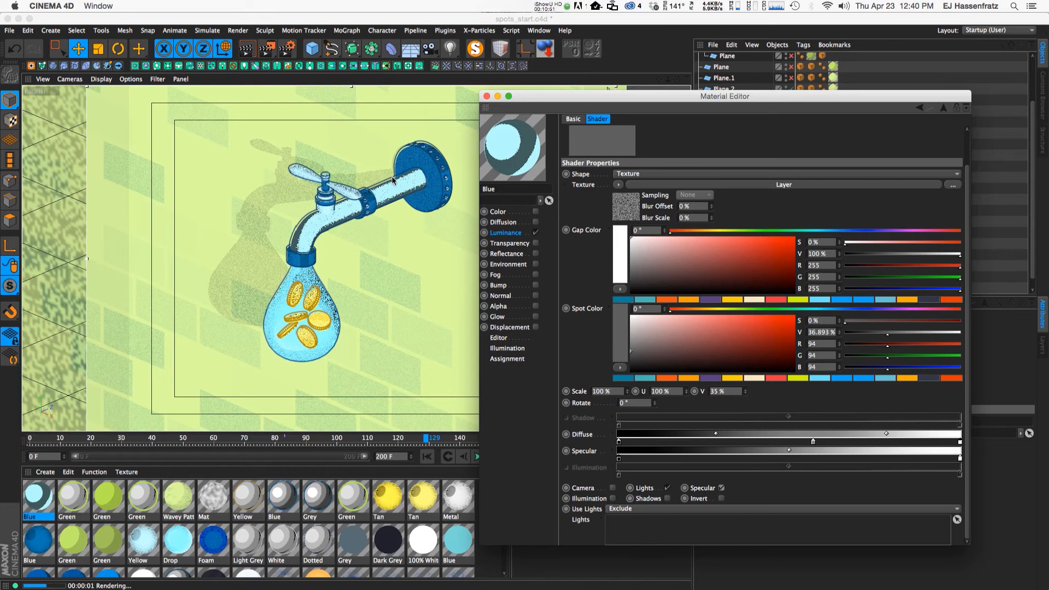
{"action": "left_click", "coordinate": [722, 488]}
{"action": "left_click_drag", "start_coordinate": [813, 442], "coordinate": [717, 442]}
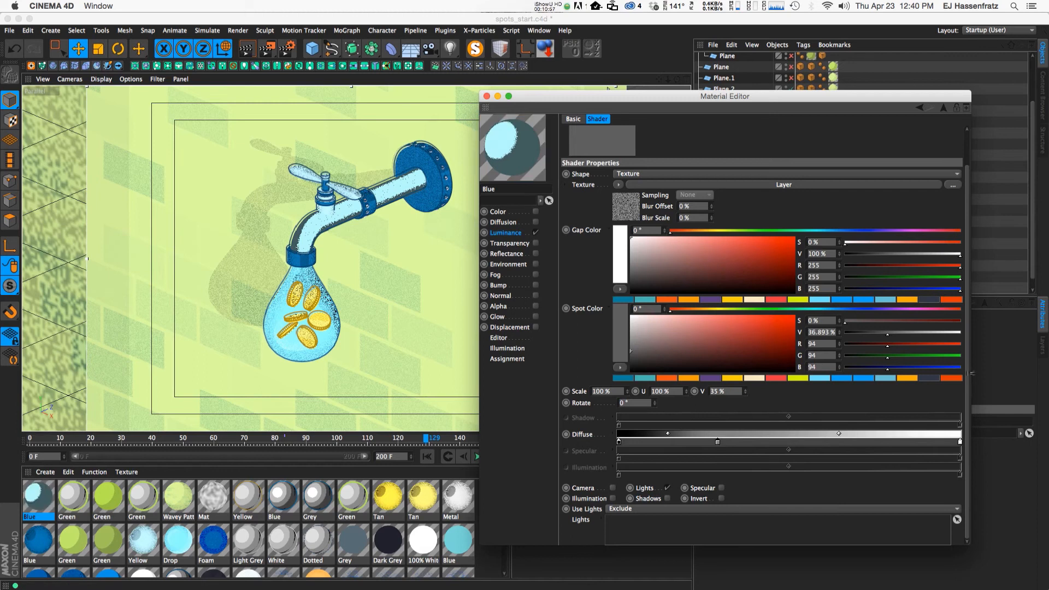
On the Layer texture's upper noise, try a High Clip of 64%, restore 100%, then try 25% brightness and settle on 13%.
{"action": "scroll", "coordinate": [726, 312], "scroll_direction": "up", "scroll_amount": 2}
{"action": "left_click", "coordinate": [661, 223]}
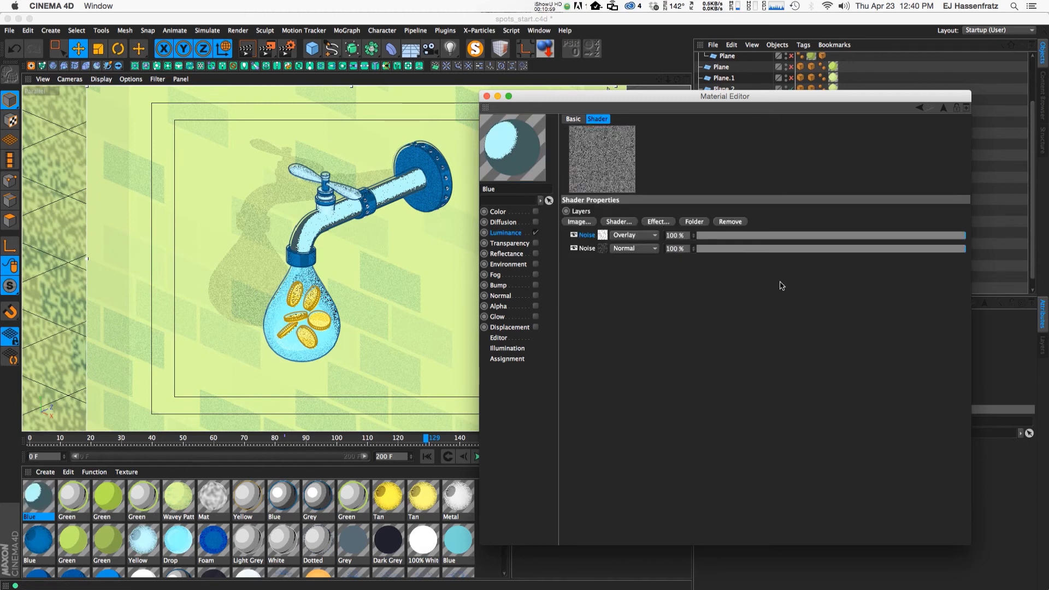
{"action": "left_click", "coordinate": [602, 247]}
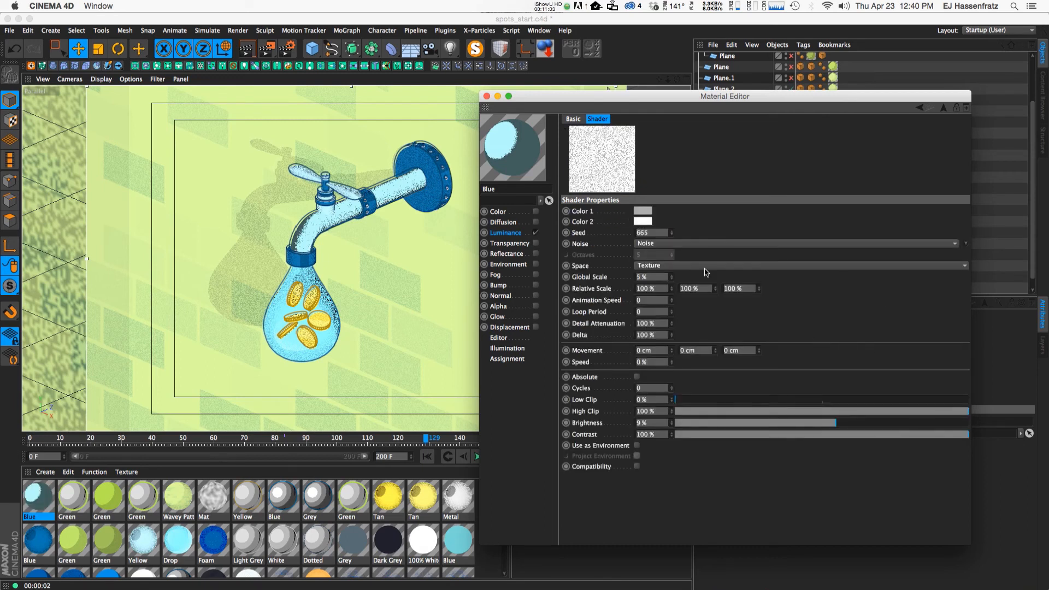
{"action": "left_click", "coordinate": [864, 412]}
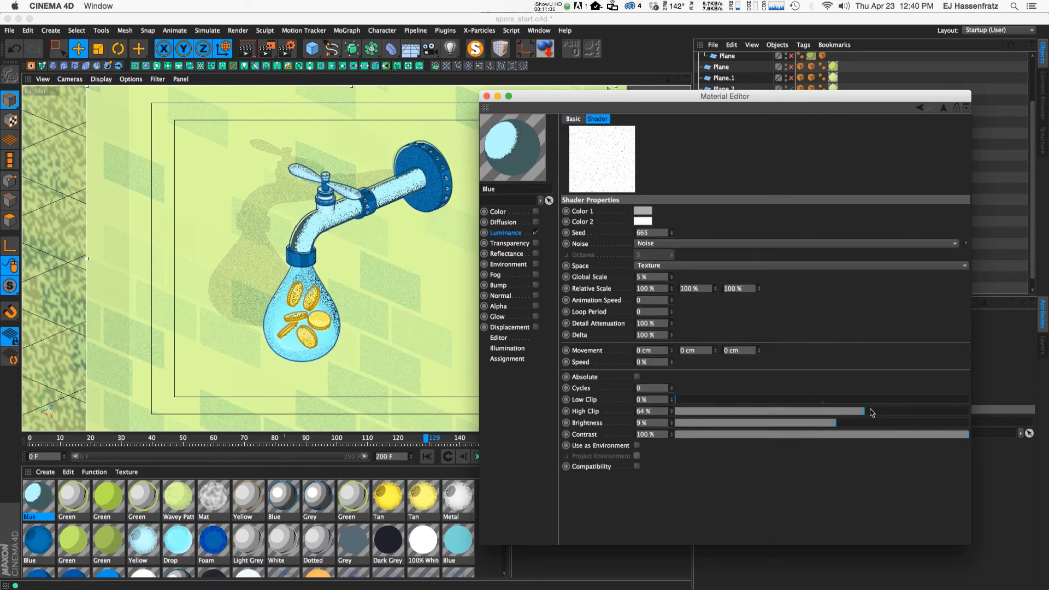
{"action": "left_click_drag", "start_coordinate": [871, 412], "coordinate": [970, 412]}
{"action": "left_click", "coordinate": [859, 423]}
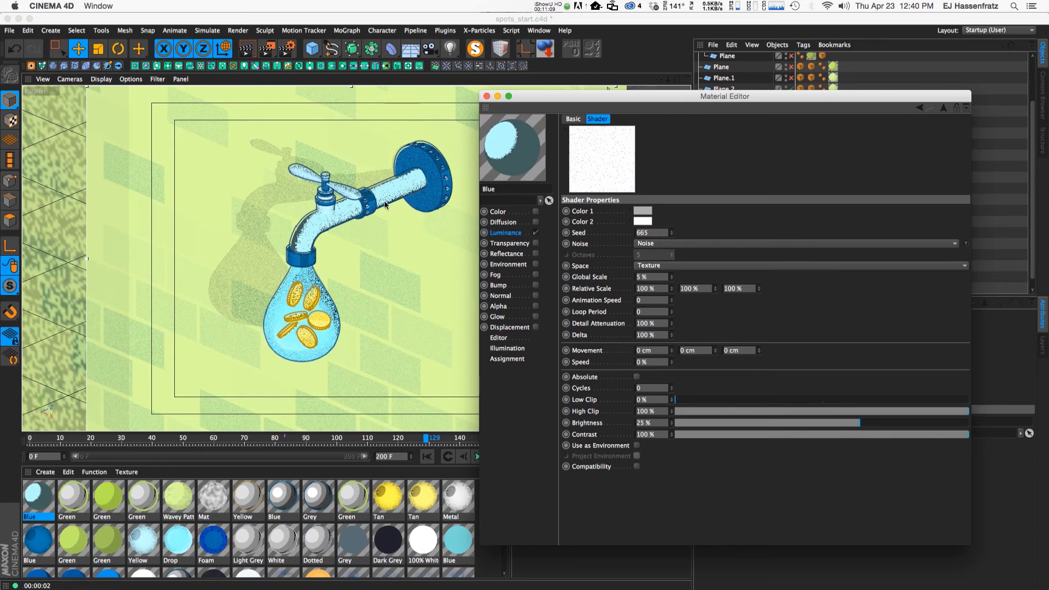
{"action": "left_click", "coordinate": [842, 423]}
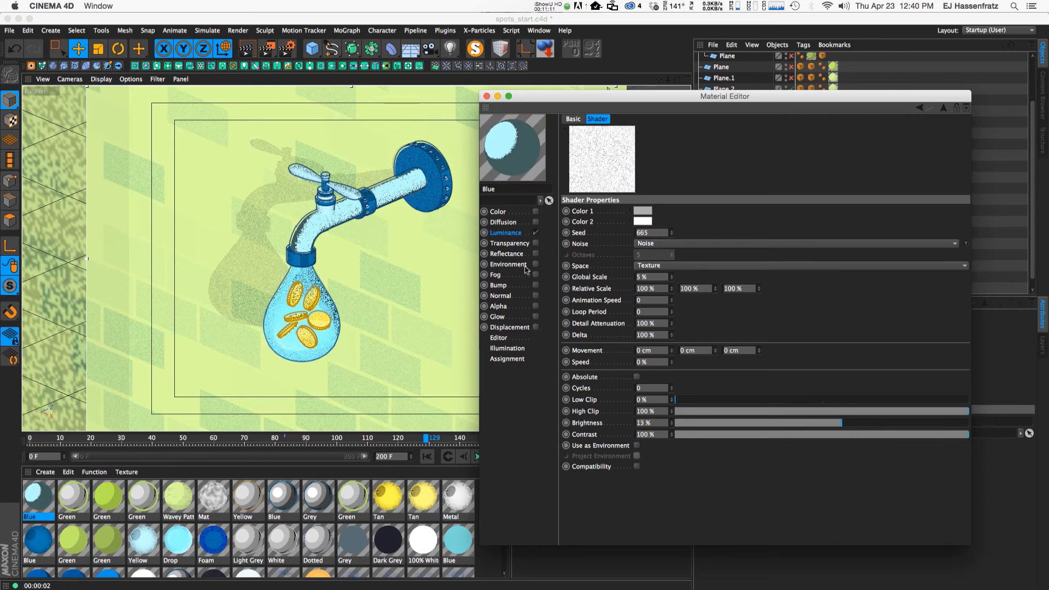
Open the Layer's lower Voronoi 1 noise, try brightness values of 9%, 28% and 13%, and settle on 23%.
{"action": "left_click", "coordinate": [506, 233]}
{"action": "left_click", "coordinate": [650, 227]}
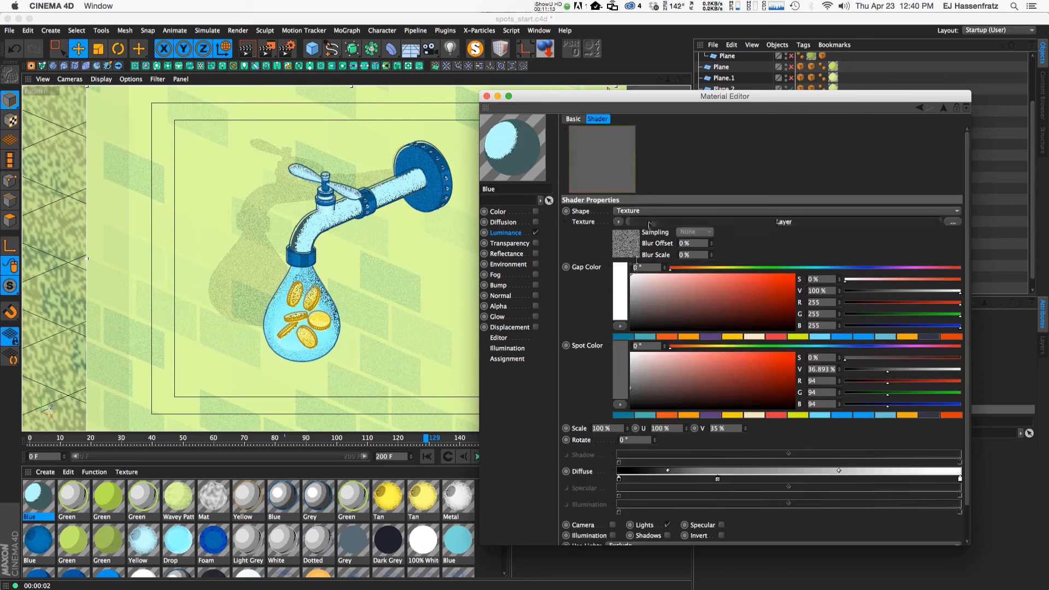
{"action": "left_click", "coordinate": [649, 225]}
{"action": "left_click", "coordinate": [610, 248]}
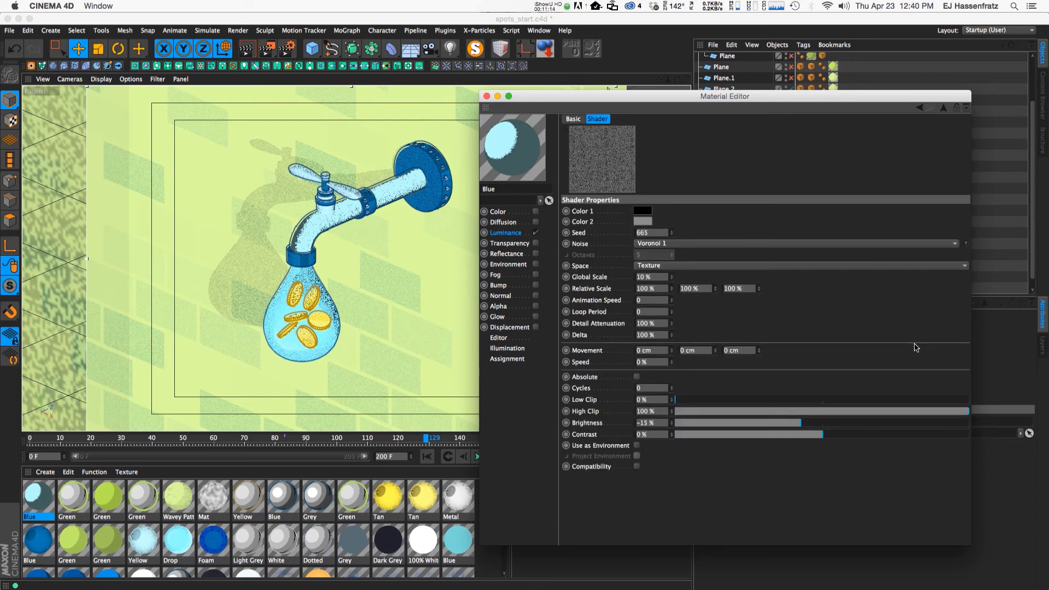
{"action": "left_click", "coordinate": [837, 424]}
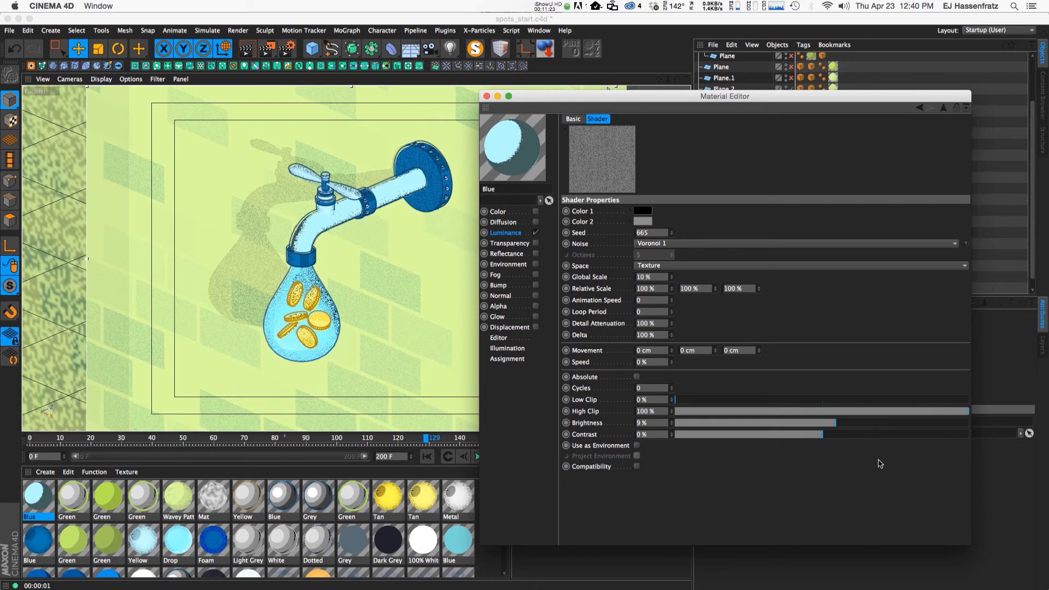
{"action": "left_click", "coordinate": [864, 423]}
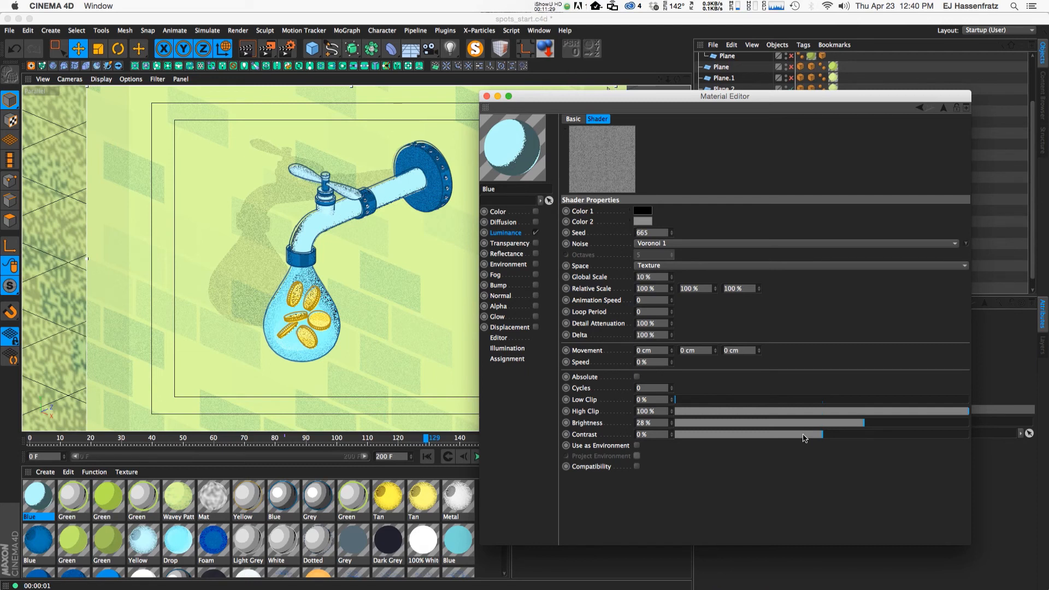
{"action": "left_click_drag", "start_coordinate": [807, 422], "coordinate": [847, 426]}
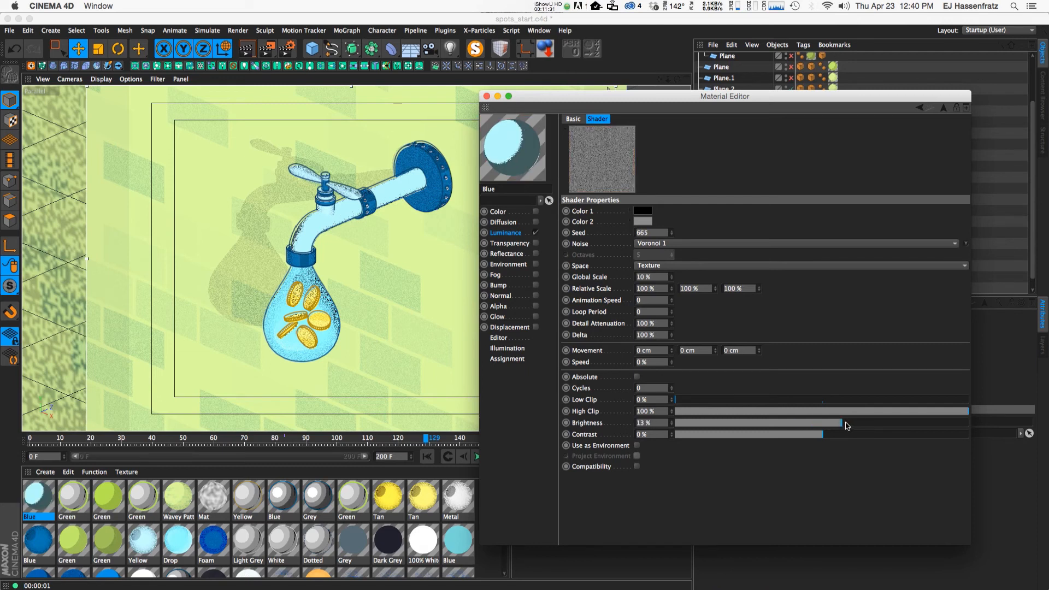
{"action": "left_click", "coordinate": [855, 426]}
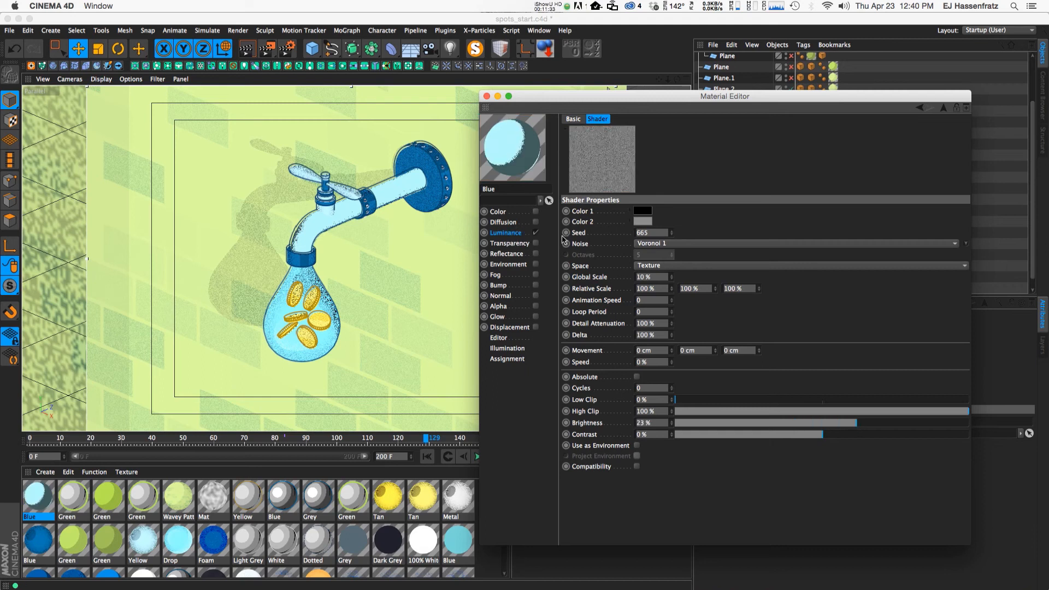
Return to the Layer texture and compare the render with the Overlay noise hidden and shown again.
{"action": "left_click", "coordinate": [522, 232]}
{"action": "left_click", "coordinate": [671, 226]}
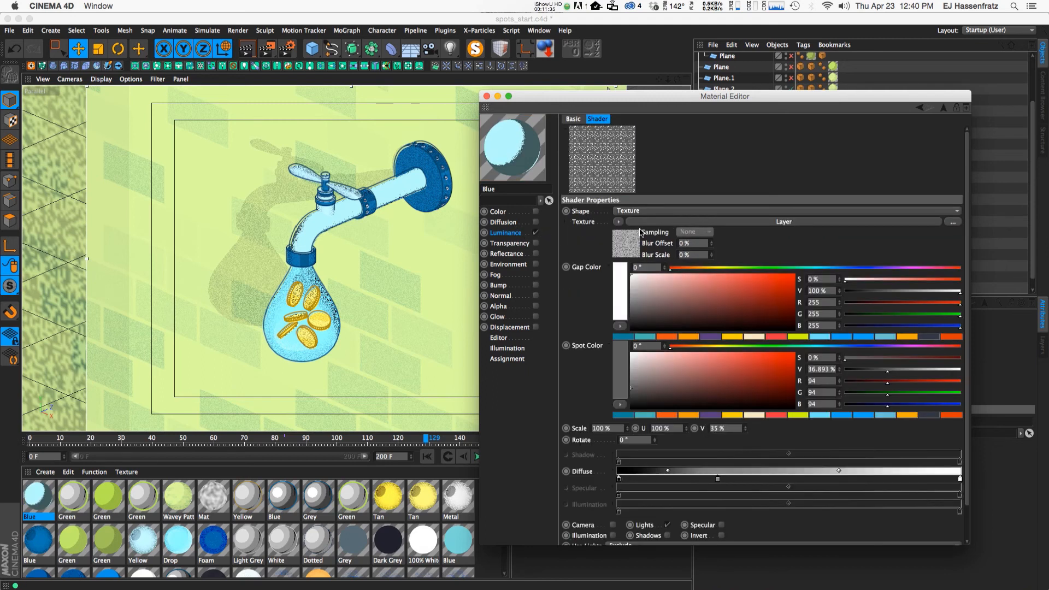
{"action": "left_click", "coordinate": [635, 231]}
{"action": "left_click", "coordinate": [574, 235]}
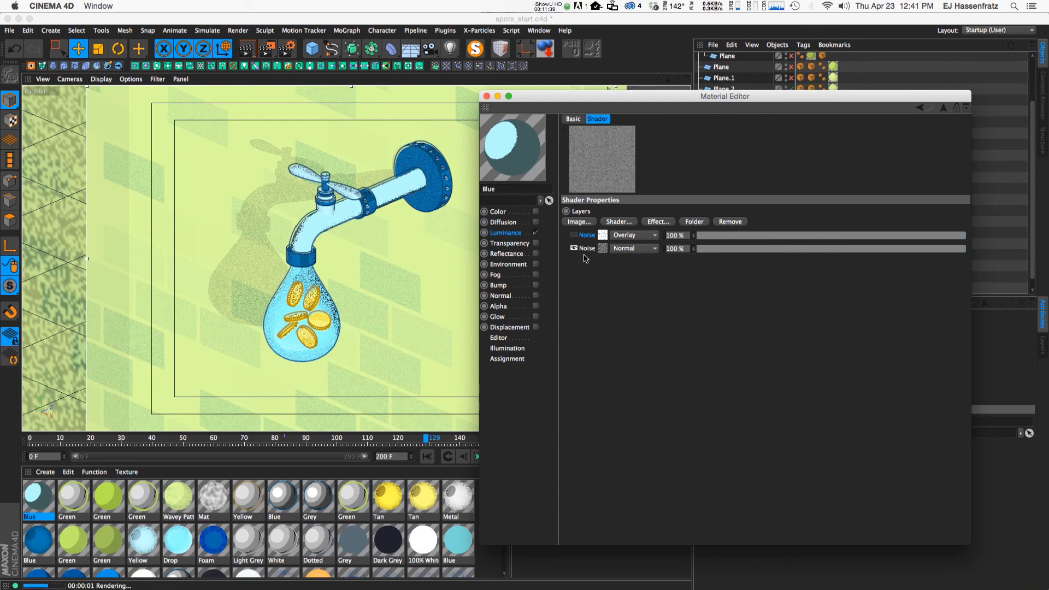
{"action": "left_click", "coordinate": [574, 235]}
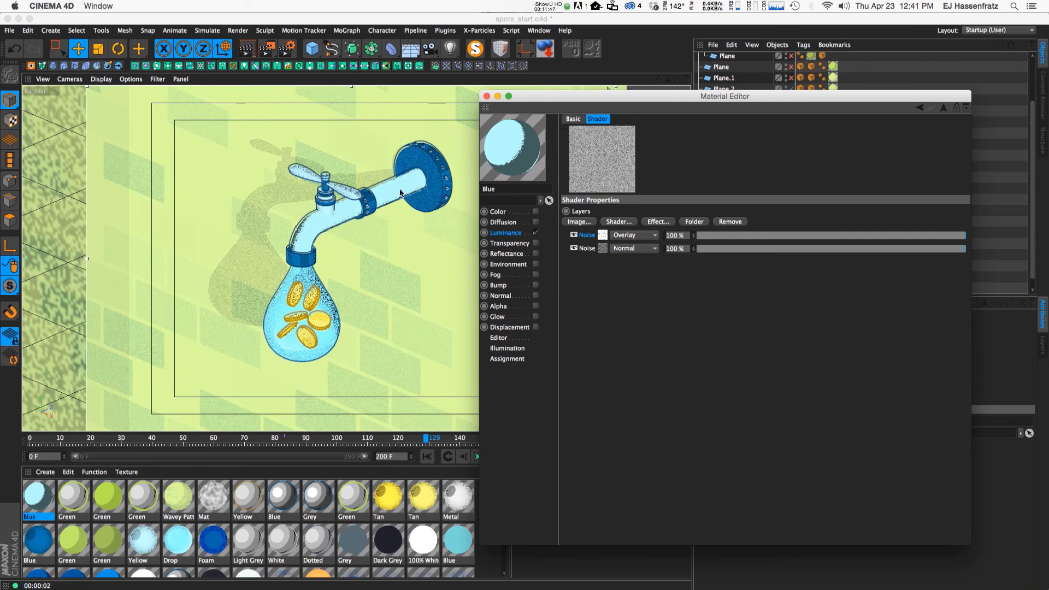
Return to the Spots shader and move the Diffuse gradient's grey knot to about the middle.
{"action": "left_click", "coordinate": [509, 233]}
{"action": "left_click", "coordinate": [649, 227]}
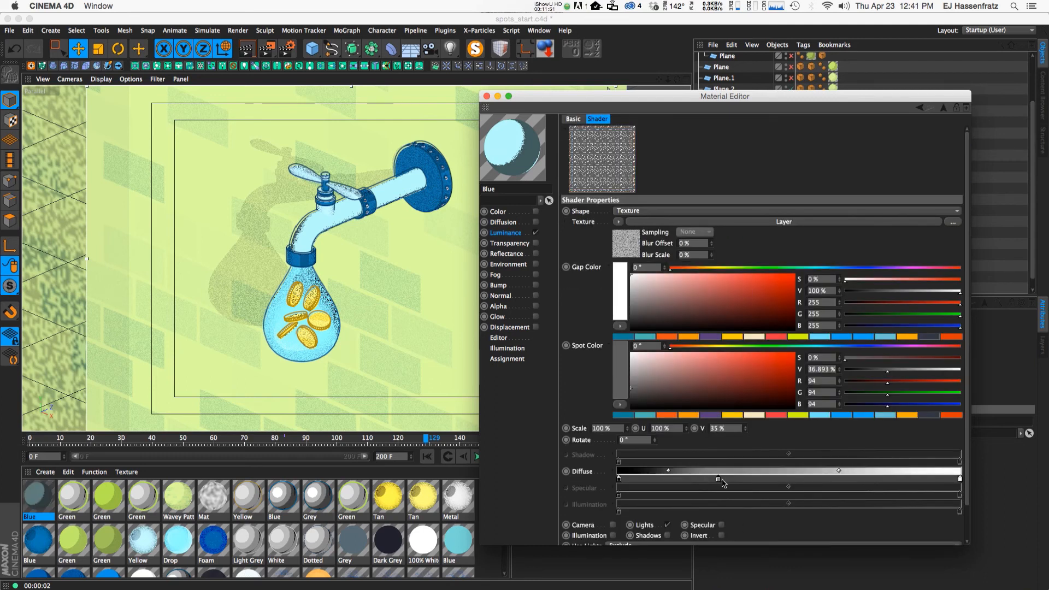
{"action": "left_click_drag", "start_coordinate": [721, 480], "coordinate": [795, 479]}
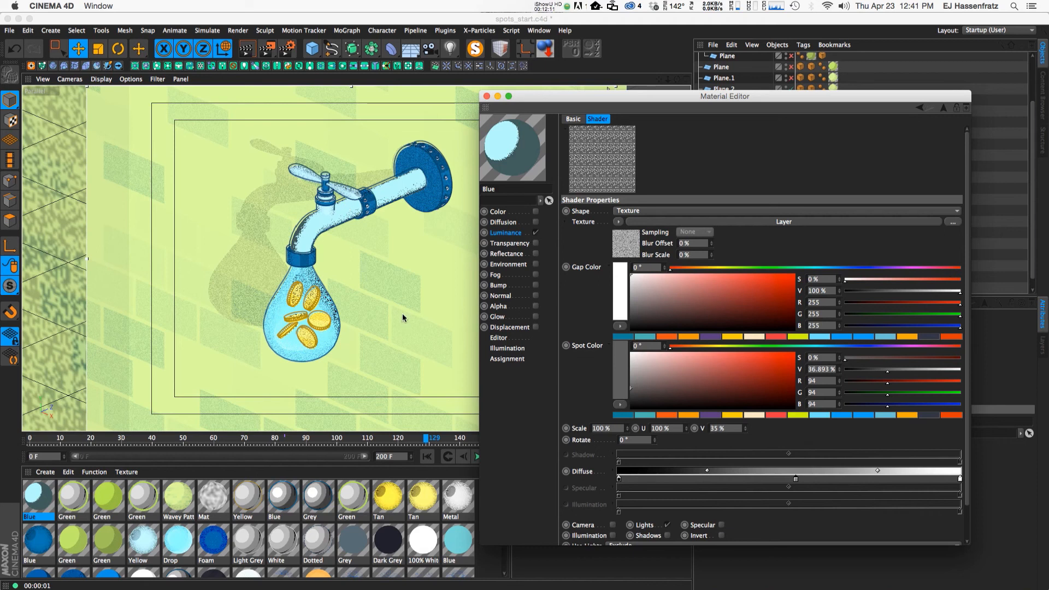
Close the material editor and set Light.1's pitch rotation to -77° in its coordinates.
{"action": "left_click", "coordinate": [487, 96]}
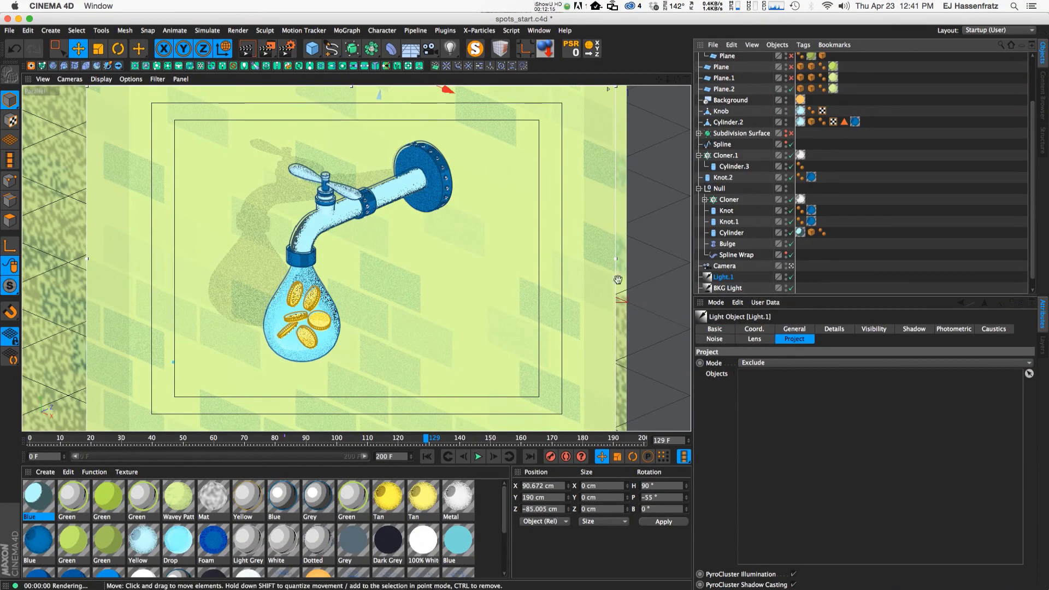
{"action": "left_click", "coordinate": [829, 330]}
{"action": "left_click", "coordinate": [801, 333]}
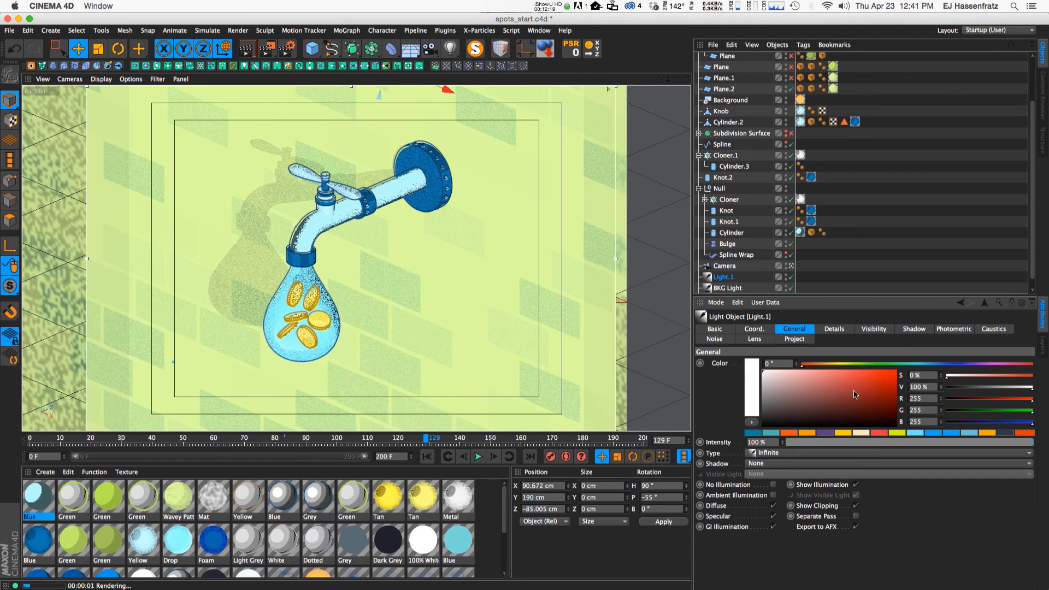
{"action": "left_click", "coordinate": [870, 331]}
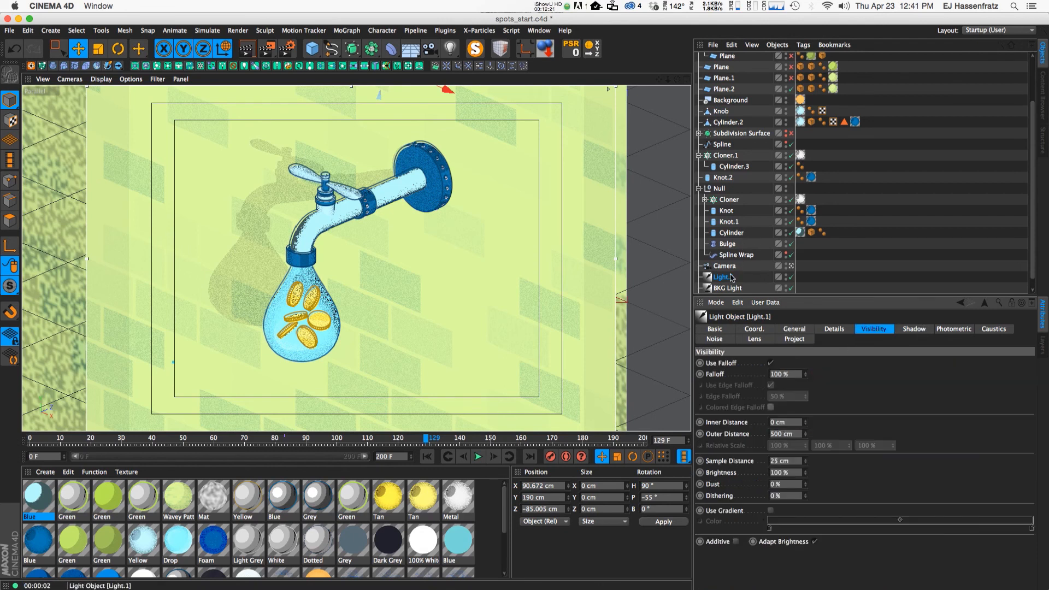
{"action": "left_click", "coordinate": [754, 329]}
{"action": "left_click_drag", "start_coordinate": [902, 376], "coordinate": [901, 388]}
Show all four views, set Light.1's pitch rotation to -48°, and render the maximized camera view.
{"action": "left_click", "coordinate": [686, 80]}
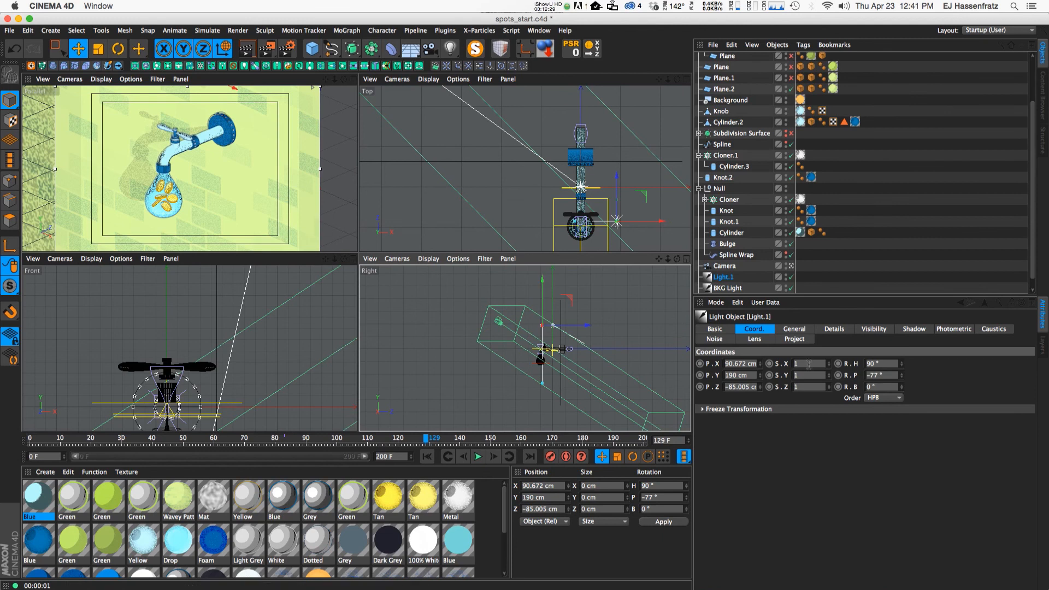
{"action": "mouse_move", "coordinate": [902, 377]}
{"action": "left_mouse_down"}
{"action": "mouse_move", "coordinate": [902, 385]}
{"action": "mouse_move", "coordinate": [902, 361]}
{"action": "left_mouse_up"}
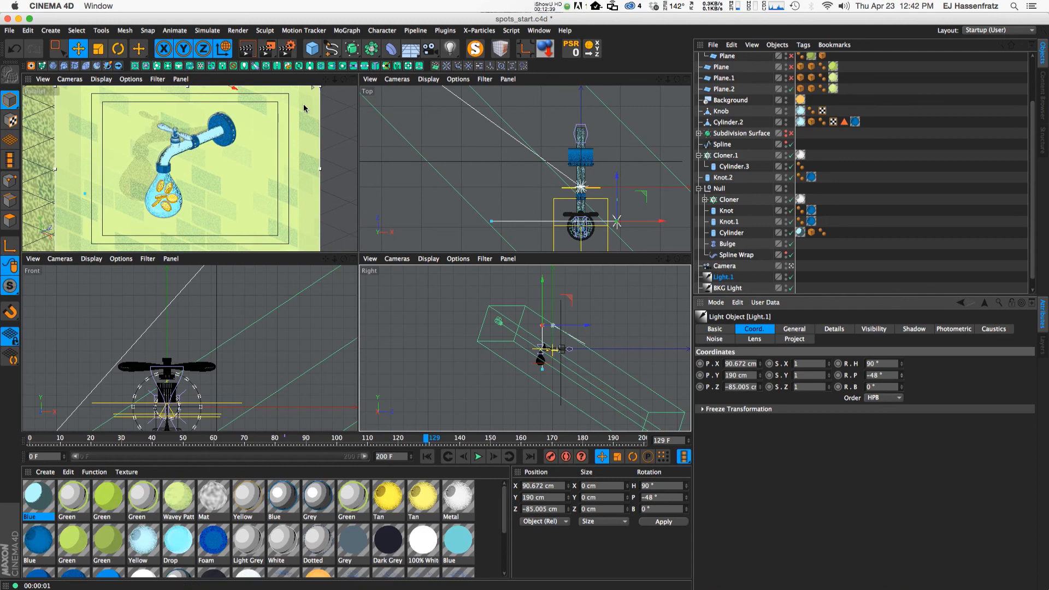
{"action": "left_click", "coordinate": [350, 80]}
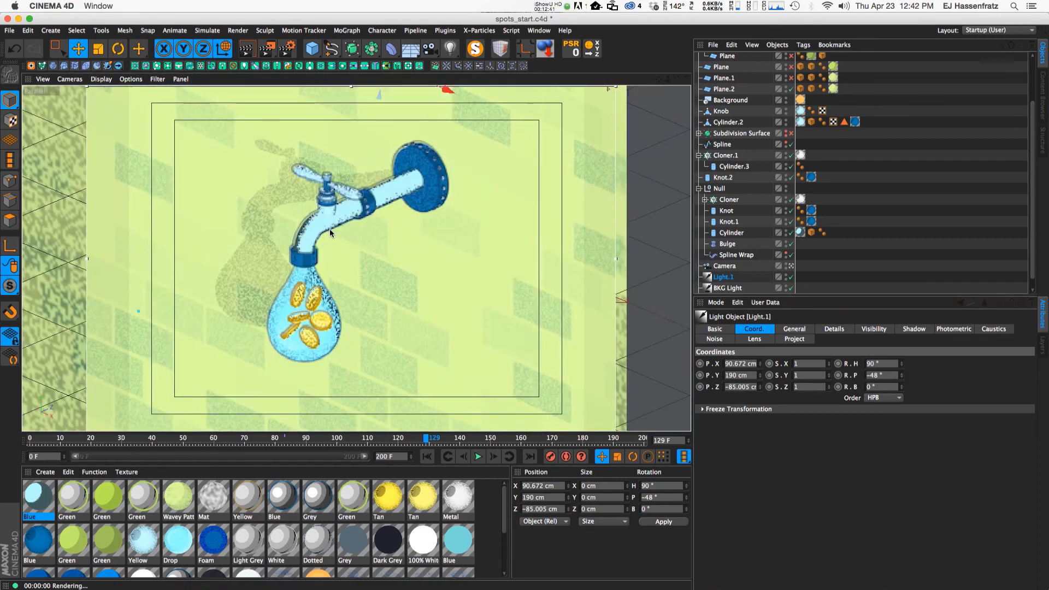
{"action": "key", "text": "super+r"}
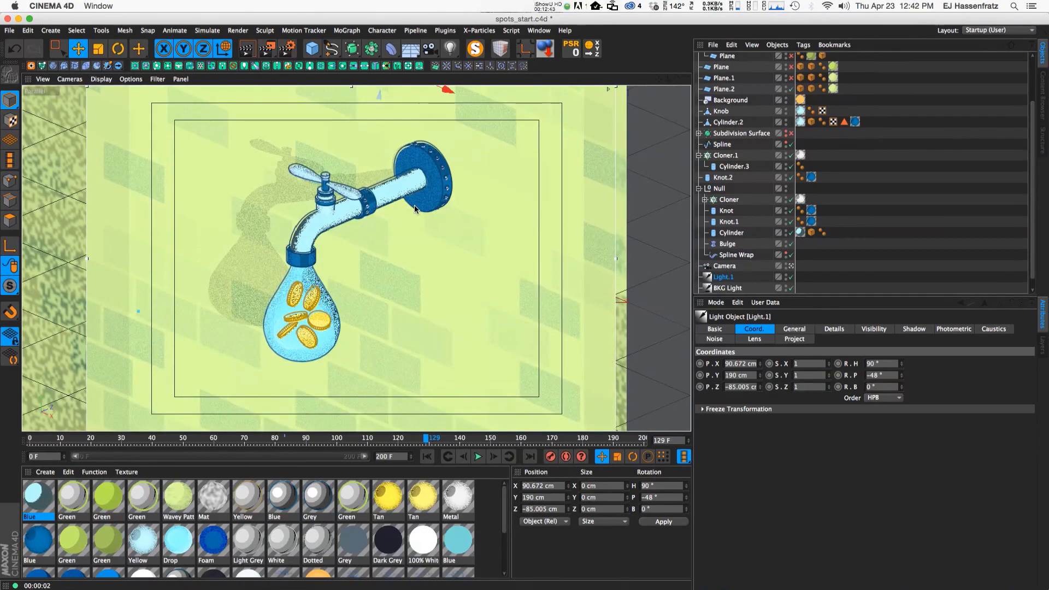
Try pitch rotations of -31° and -17° on Light.1 with preview renders, and settle on -40°.
{"action": "left_click_drag", "start_coordinate": [901, 374], "coordinate": [901, 377]}
{"action": "key", "text": "super+r"}
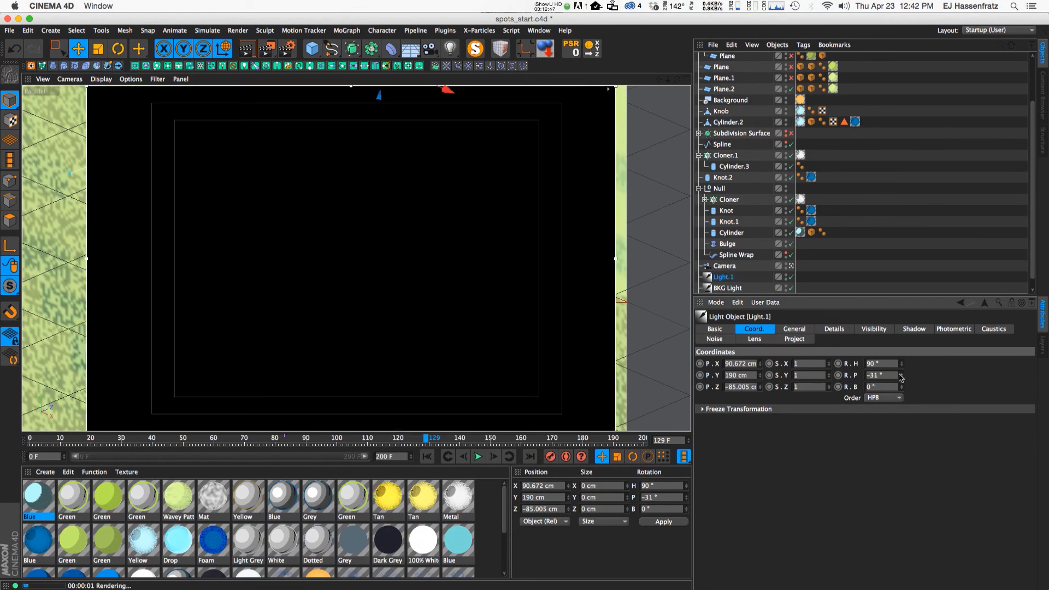
{"action": "left_click_drag", "start_coordinate": [901, 377], "coordinate": [903, 382]}
{"action": "key", "text": "super+r"}
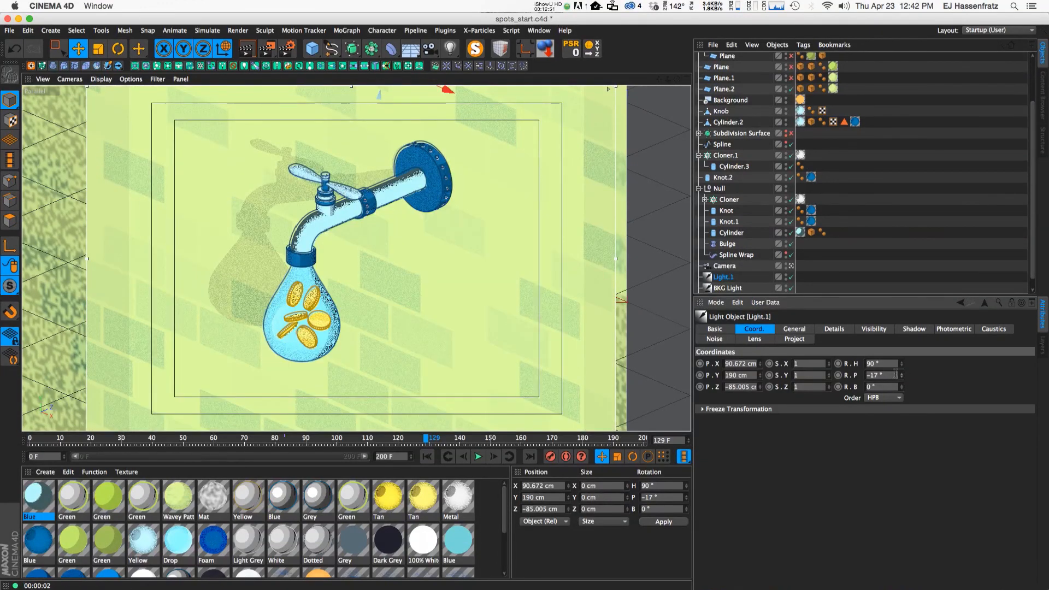
{"action": "double_click", "coordinate": [895, 375]}
{"action": "type", "text": "-"}
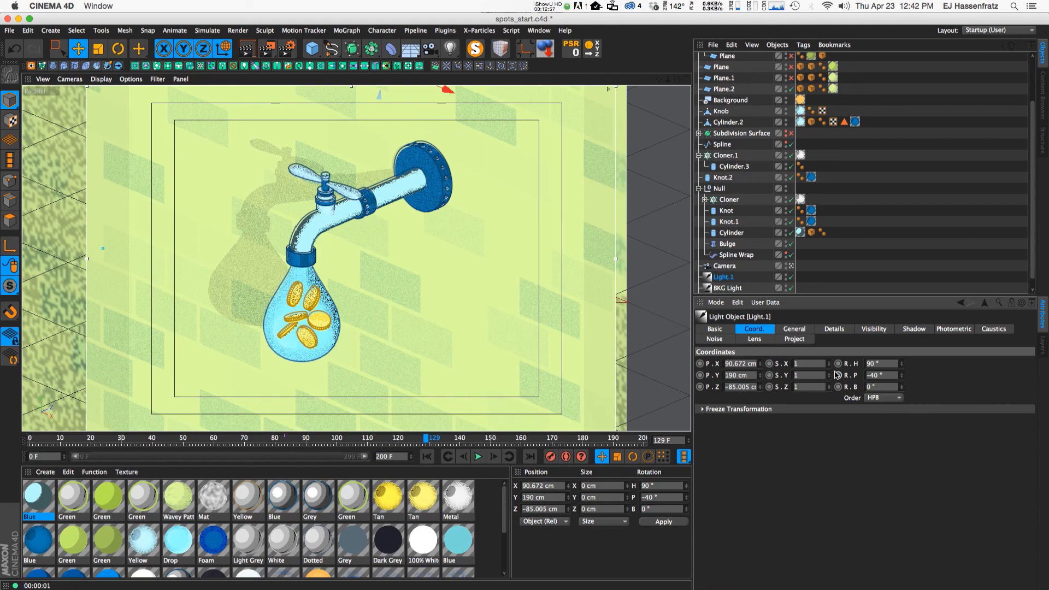
Reopen the Blue material's Spots shader beside the faucet and switch its shading from Lights to Camera.
{"action": "double_click", "coordinate": [46, 498]}
{"action": "left_click_drag", "start_coordinate": [251, 77], "coordinate": [610, 87]}
{"action": "left_click", "coordinate": [699, 219]}
{"action": "left_click", "coordinate": [676, 515]}
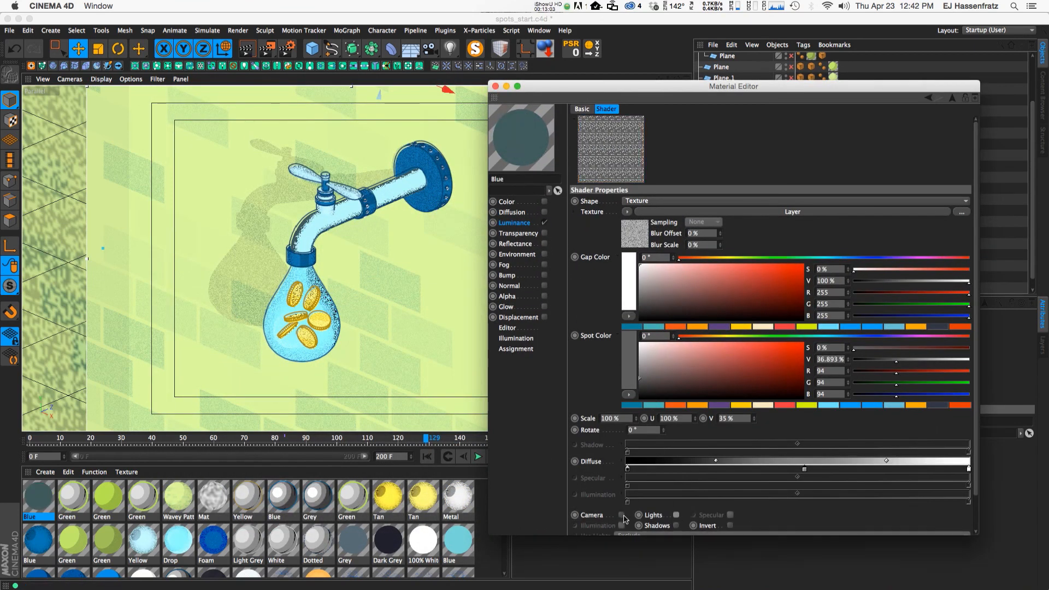
{"action": "left_click", "coordinate": [622, 516]}
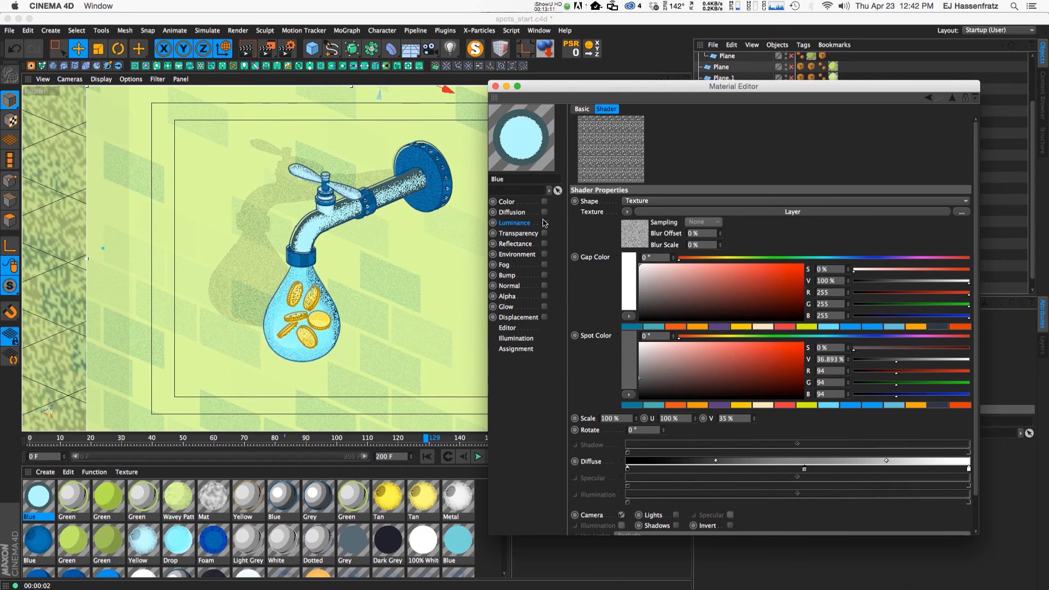
Return to the Blue material's Luminance channel and look through the Sketch and Toon shaders available for its texture.
{"action": "left_click", "coordinate": [526, 223]}
{"action": "left_click", "coordinate": [708, 216]}
{"action": "mouse_move", "coordinate": [646, 91]}
{"action": "left_mouse_down"}
{"action": "mouse_move", "coordinate": [636, 101]}
{"action": "mouse_move", "coordinate": [641, 87]}
{"action": "left_mouse_up"}
{"action": "left_click", "coordinate": [521, 221]}
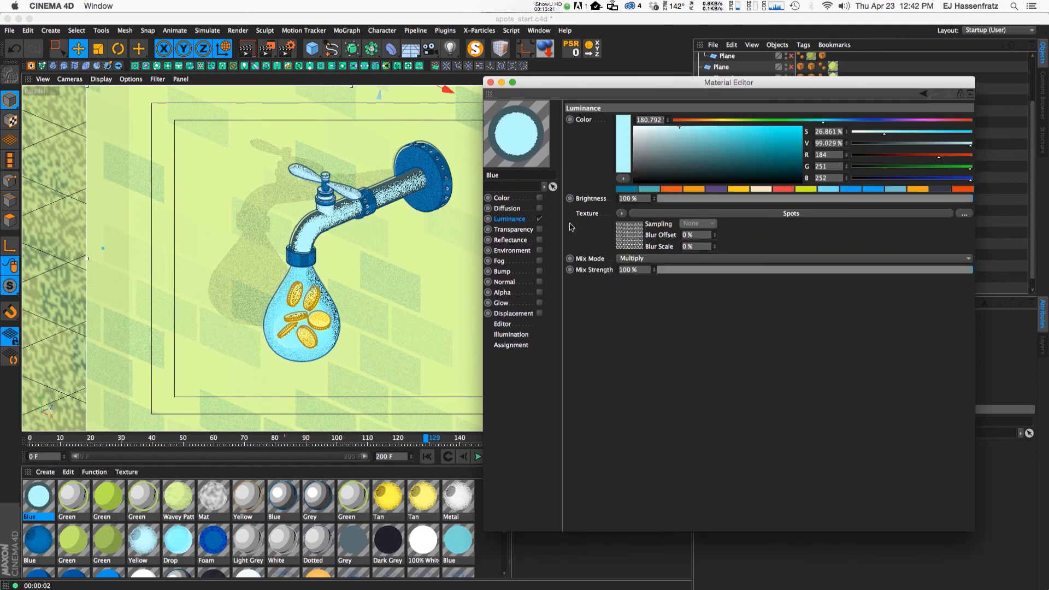
{"action": "left_click", "coordinate": [623, 214]}
{"action": "mouse_move", "coordinate": [644, 479]}
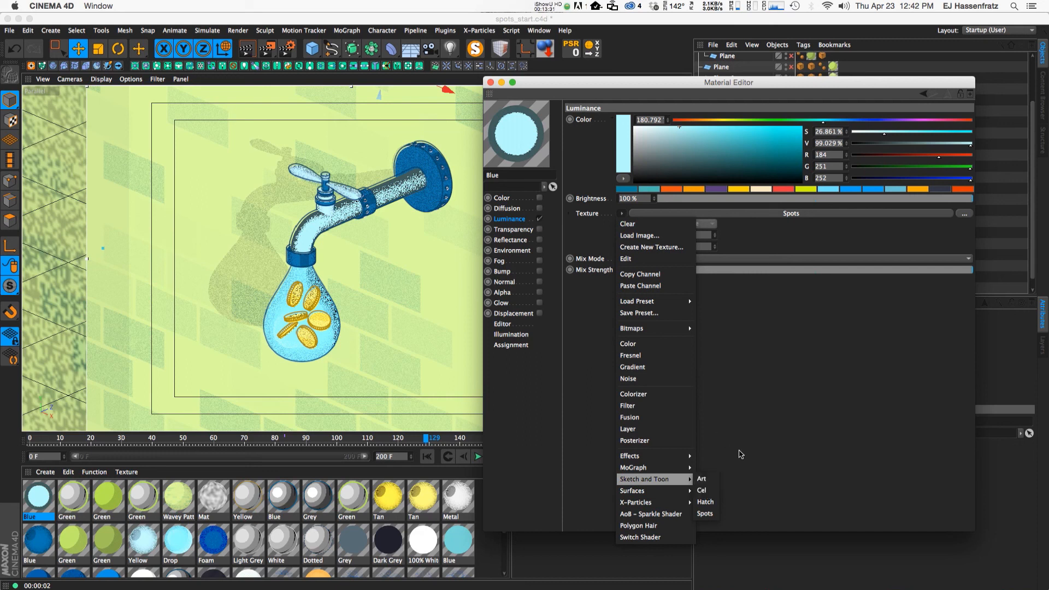
{"action": "left_click", "coordinate": [794, 436]}
{"action": "mouse_move", "coordinate": [601, 86]}
{"action": "left_mouse_down"}
{"action": "mouse_move", "coordinate": [627, 86]}
{"action": "mouse_move", "coordinate": [590, 86]}
{"action": "left_mouse_up"}
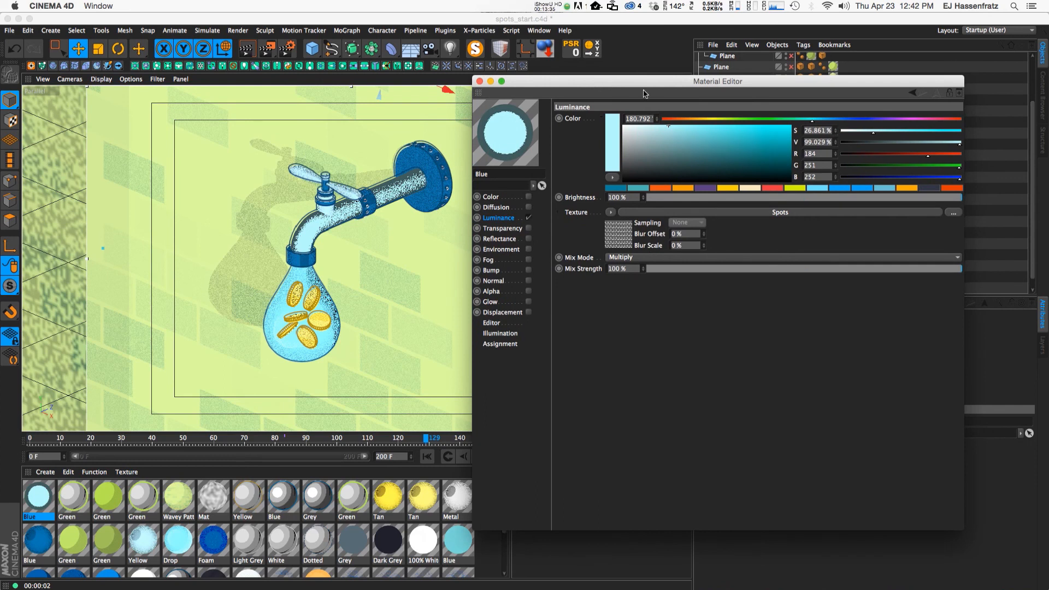